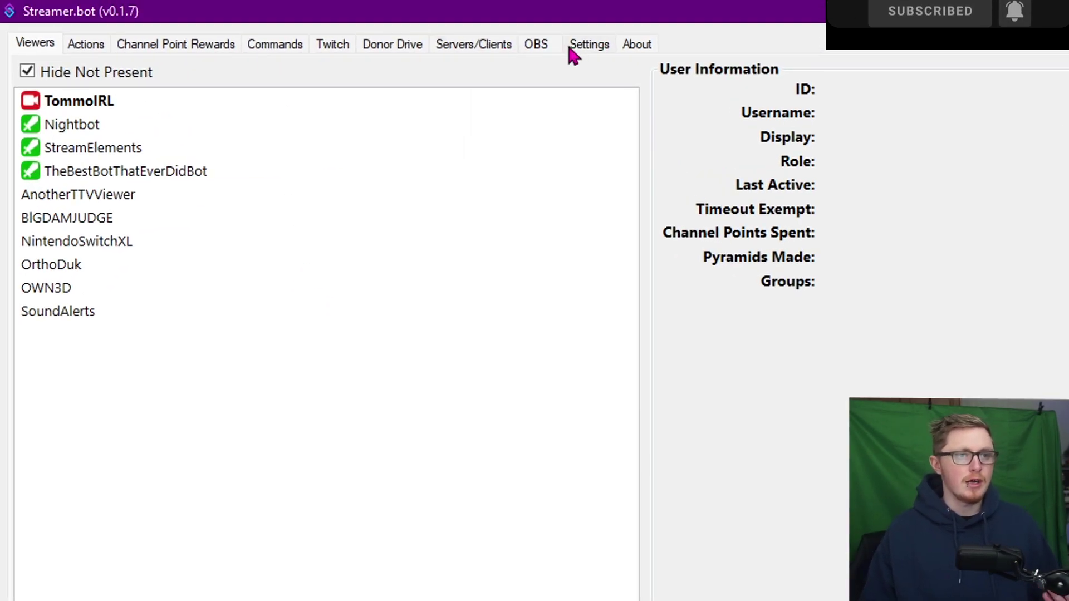
Review the connected Twitch broadcaster and bot accounts, and open the form for adding an OBS connection.
left_click(581, 45)
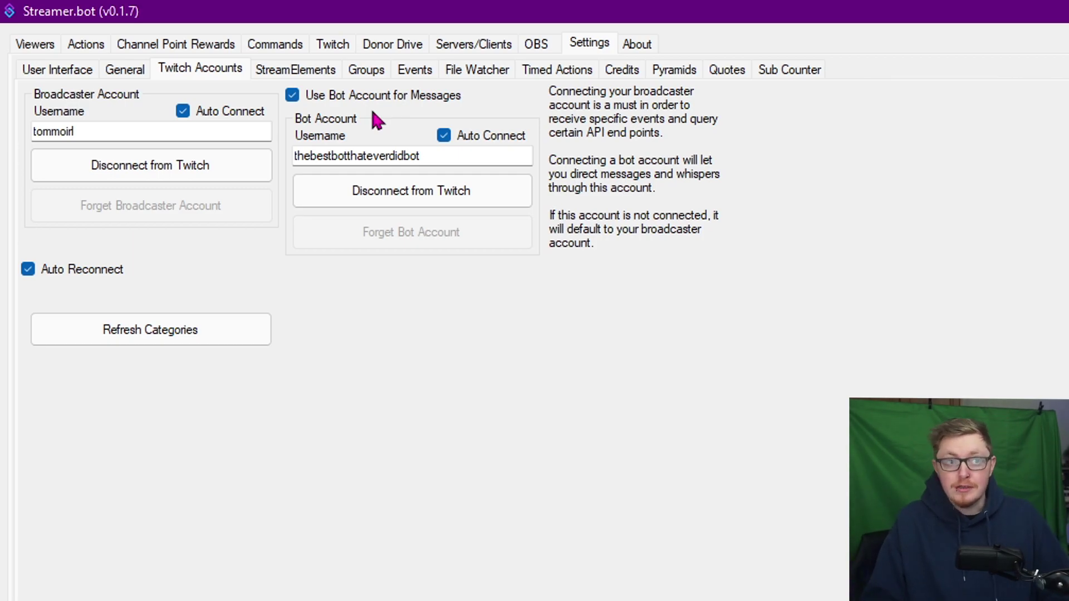
left_click(536, 45)
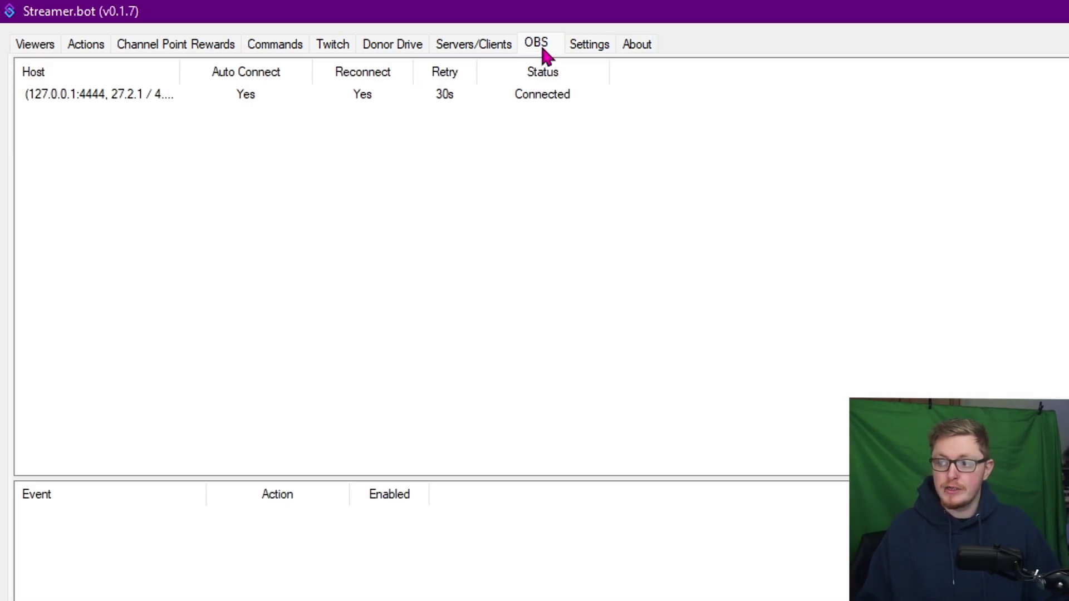
right_click(566, 189)
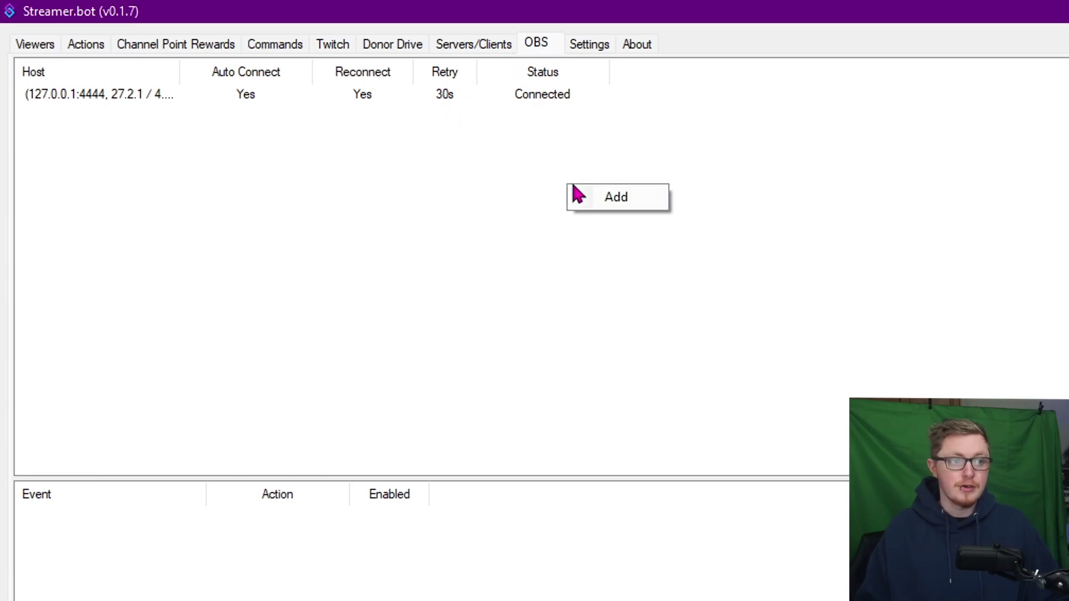
left_click(604, 200)
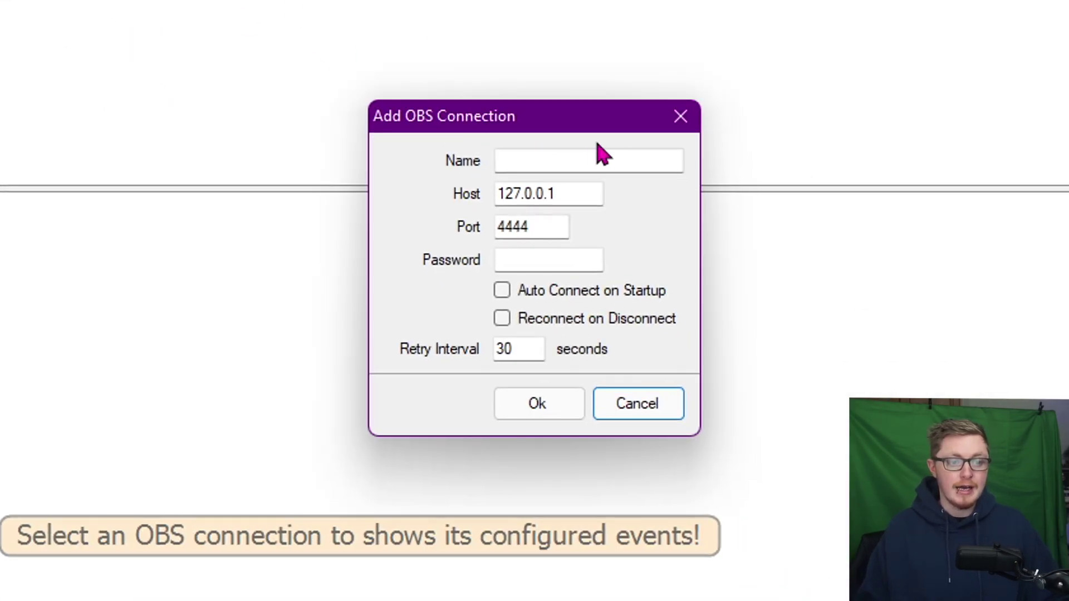
left_click(566, 157)
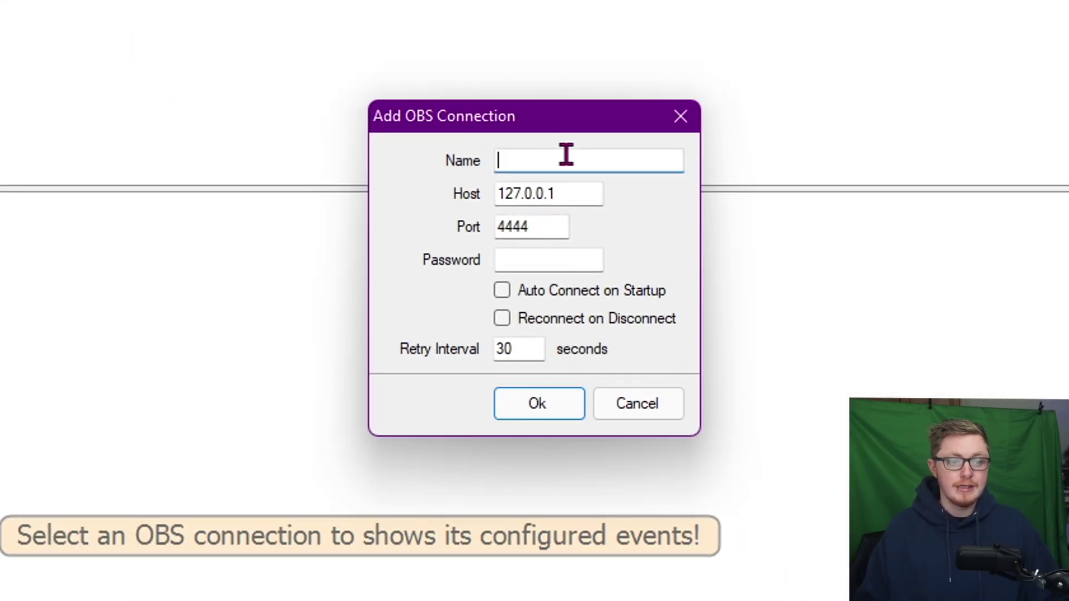
left_click_drag(499, 119, 413, 43)
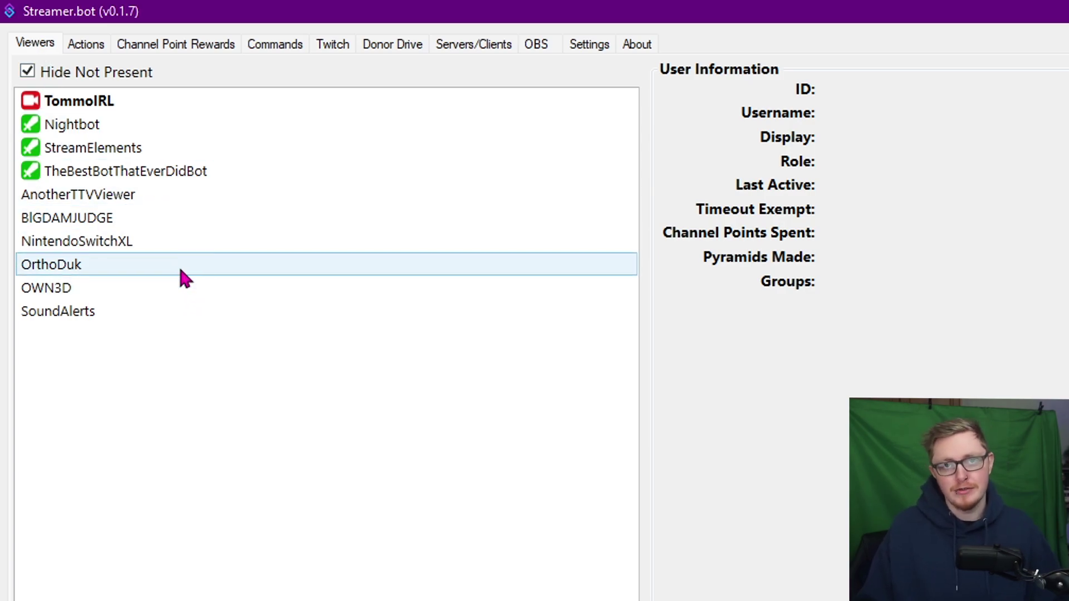
Inspect the sub-actions of the barrel action, covering its OBS scene filter state and sound playback.
left_click(86, 44)
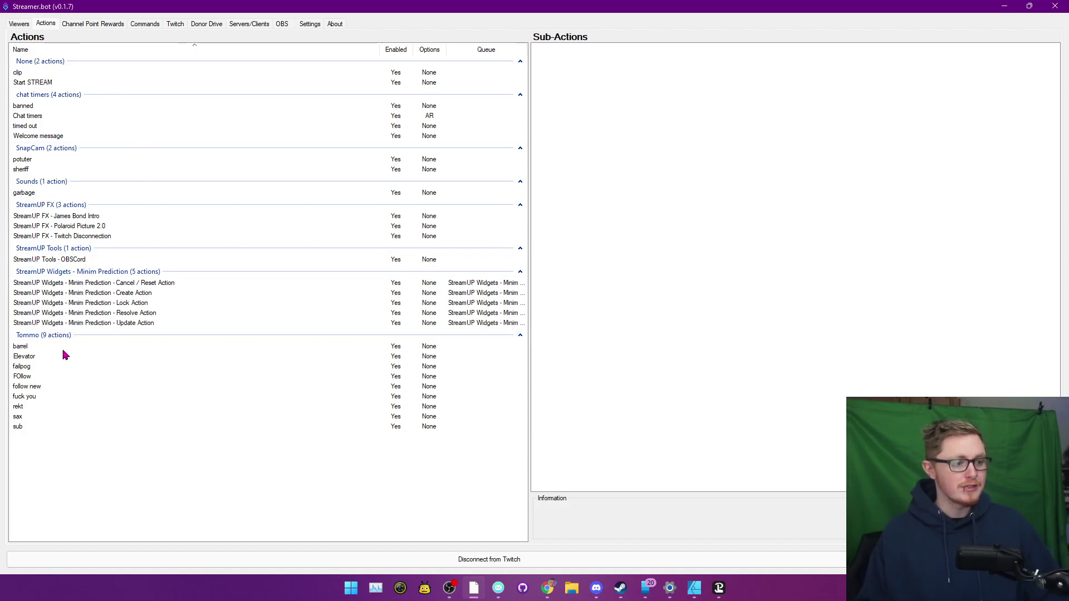
left_click(45, 347)
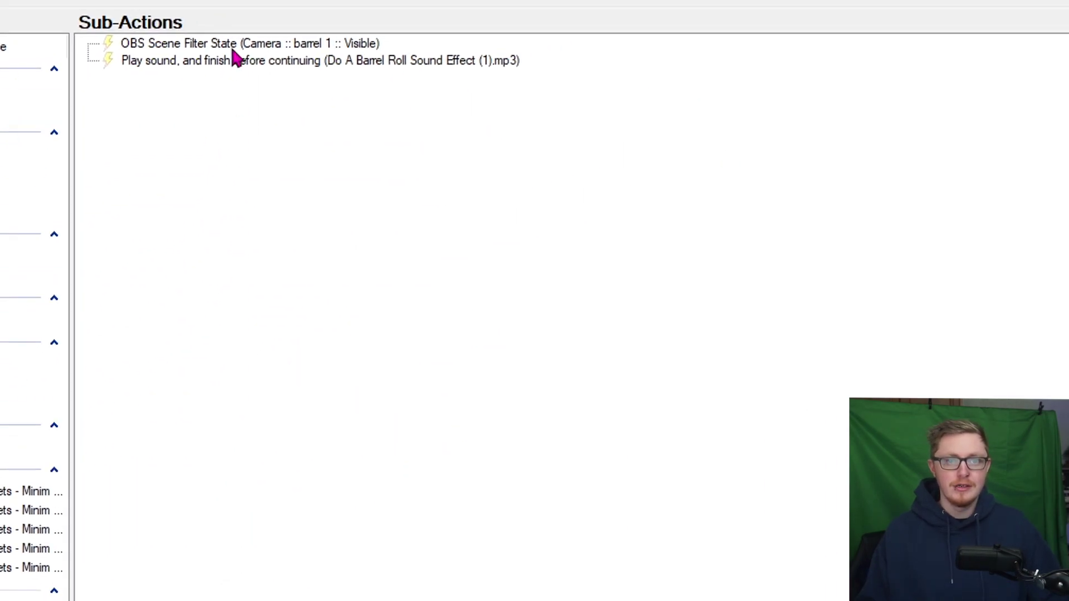
left_click(233, 47)
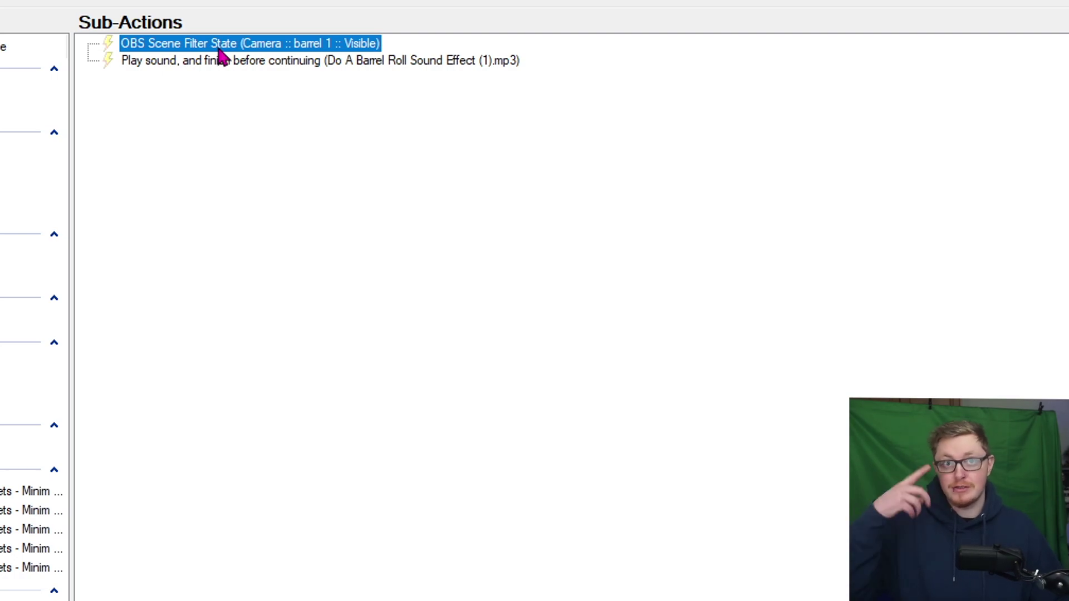
left_click(234, 61)
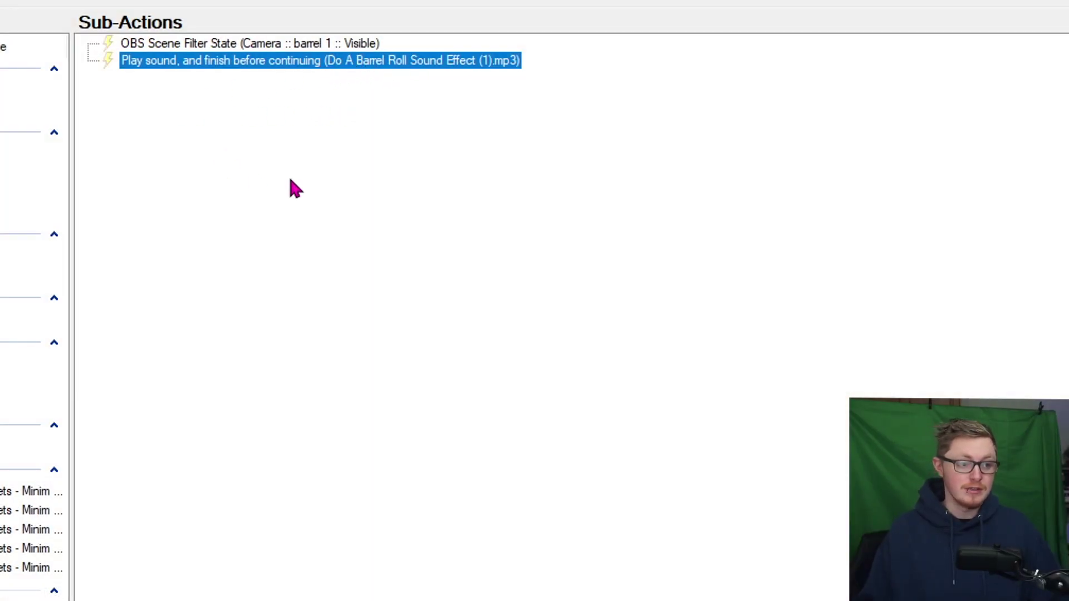
left_click(295, 189)
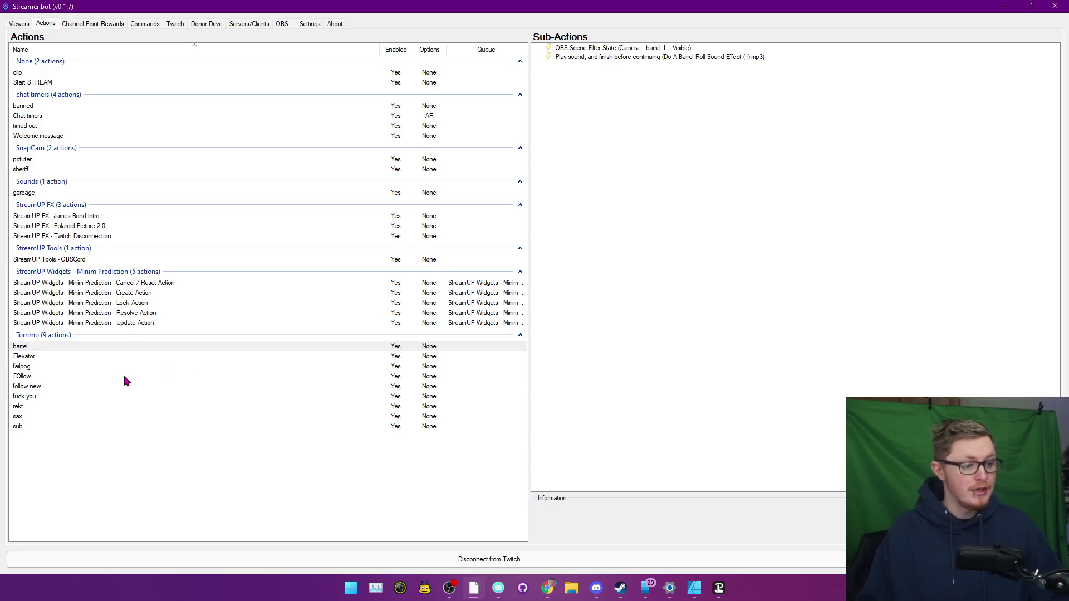
Inspect each sub-action of the FOllow action, from the sound and scene switch to the delay and return scene.
left_click(125, 377)
left_click(575, 49)
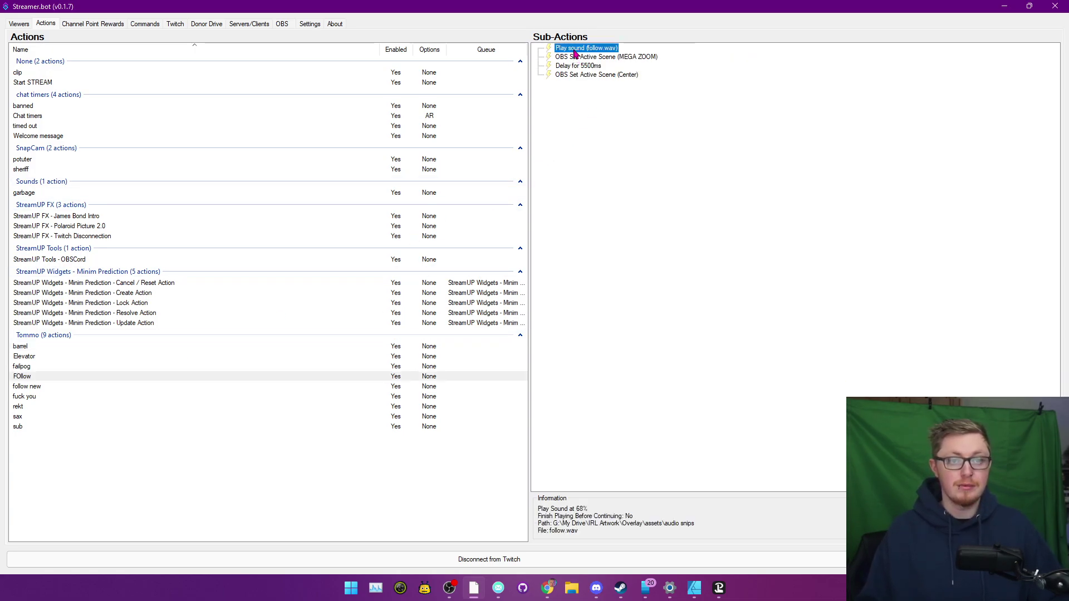
left_click(633, 57)
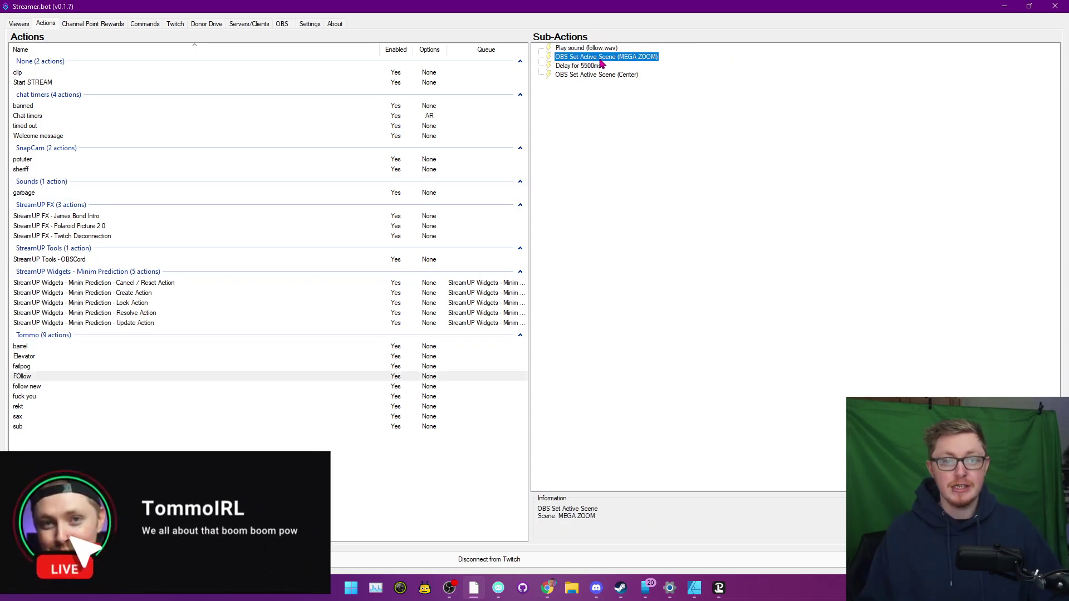
left_click(582, 67)
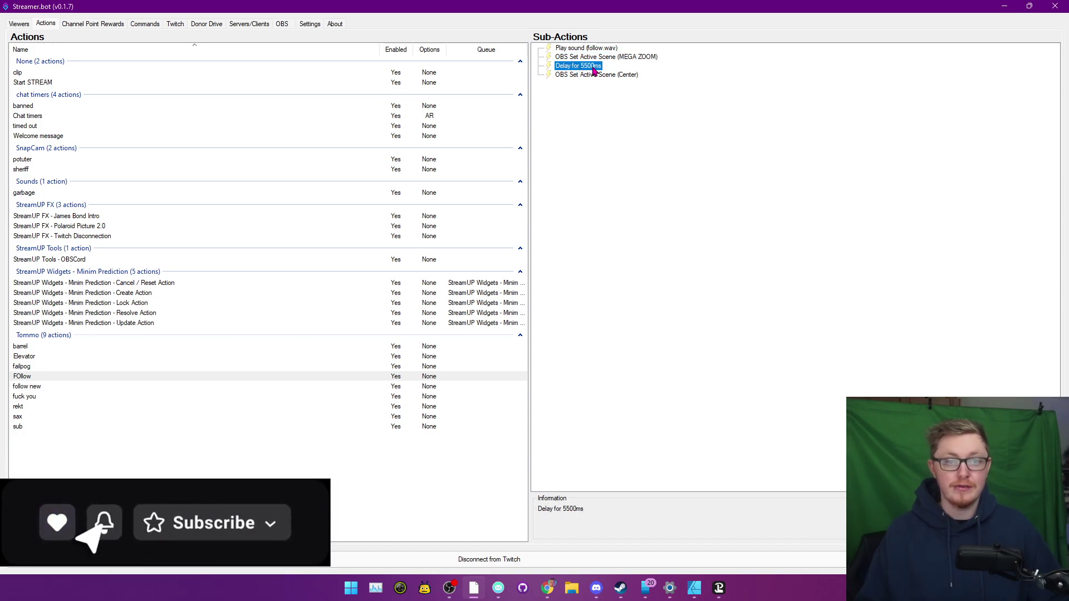
left_click(589, 75)
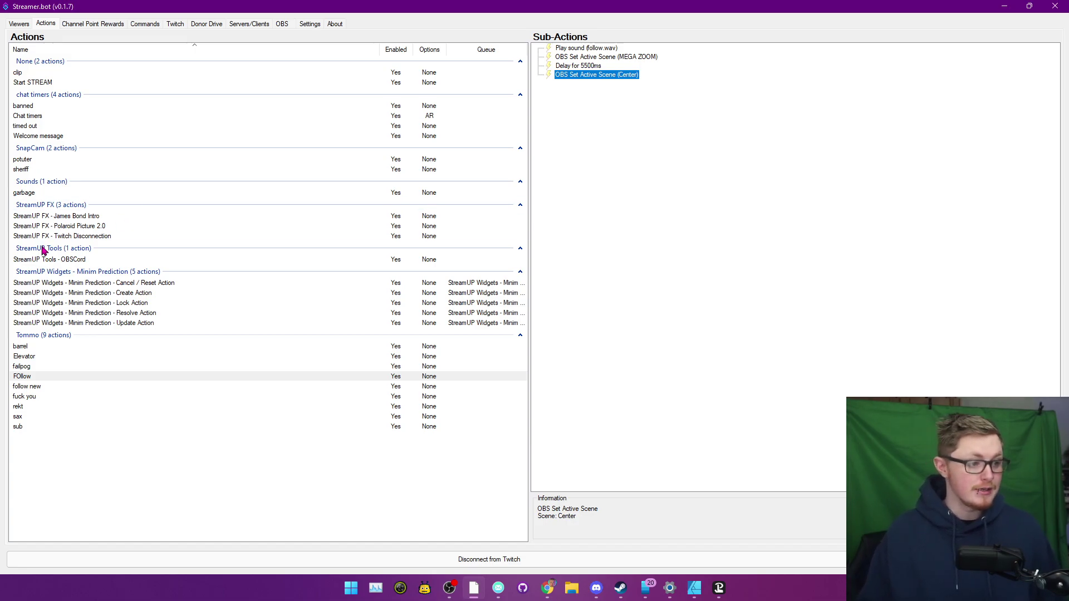
Examine the StreamUP Tools - OBSCord action and view the screenshots it posts in Discord's polaroids channel.
left_click(82, 261)
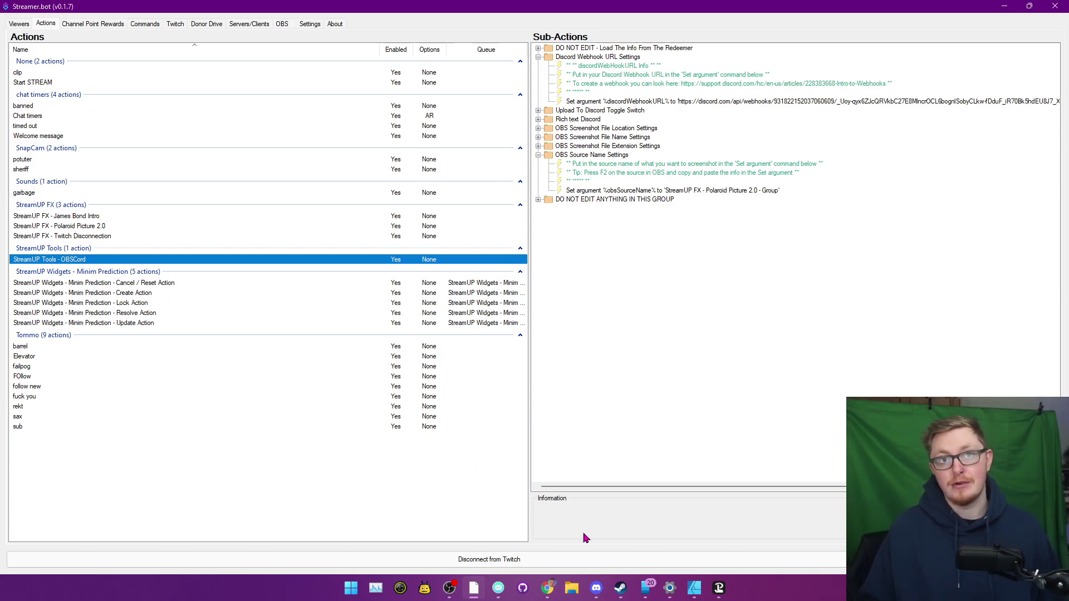
left_click(596, 588)
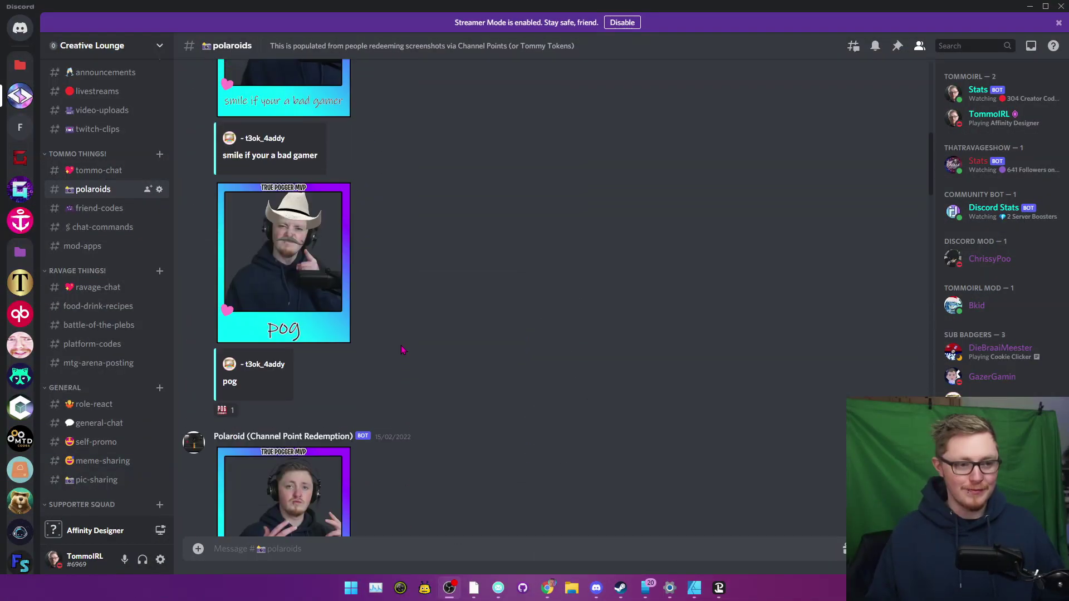
scroll(402, 350, "up", 1)
left_click(290, 289)
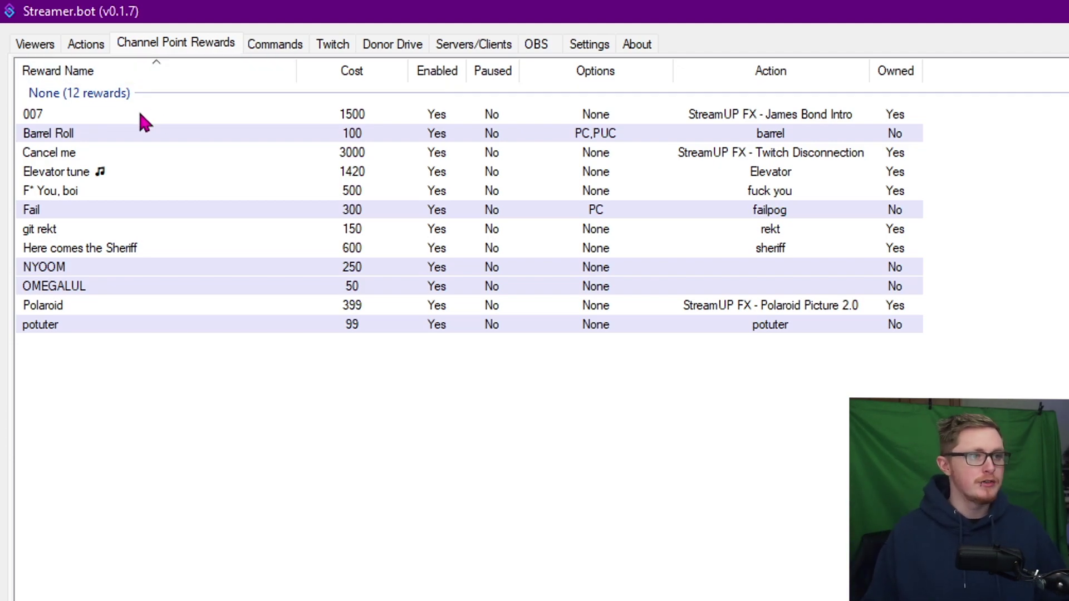
Review the Barrel Roll channel point reward's settings and linked action, and return to the list of actions.
left_click(127, 141)
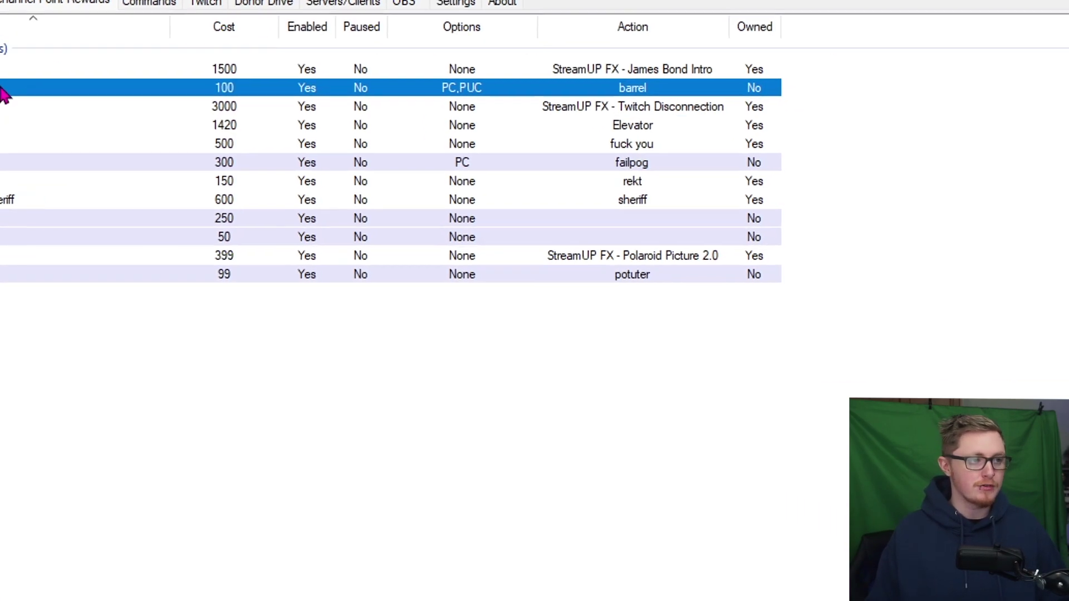
double_click(128, 141)
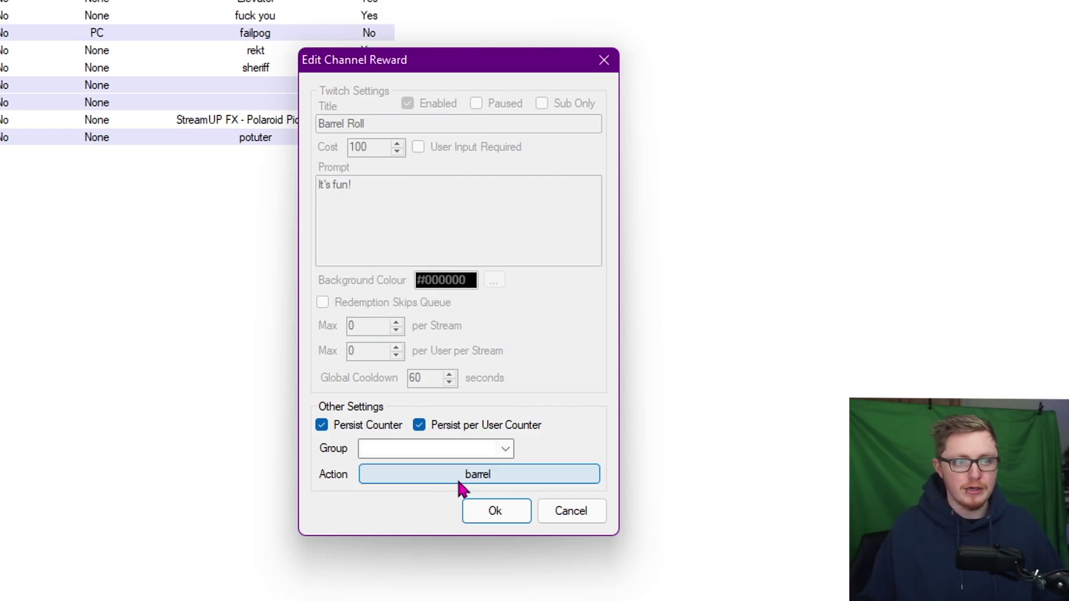
left_click(495, 511)
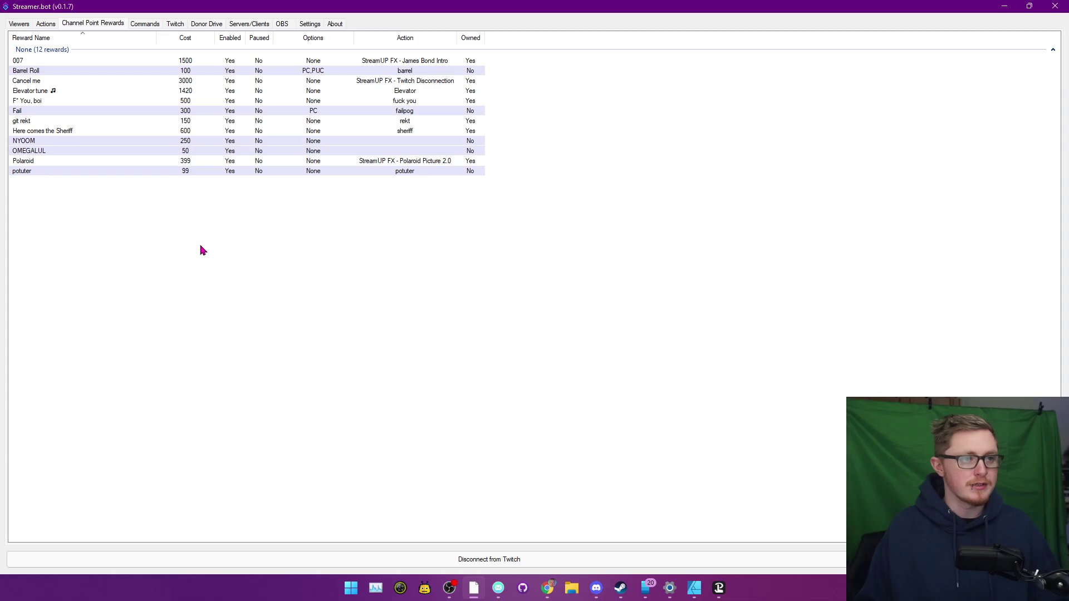
left_click(47, 25)
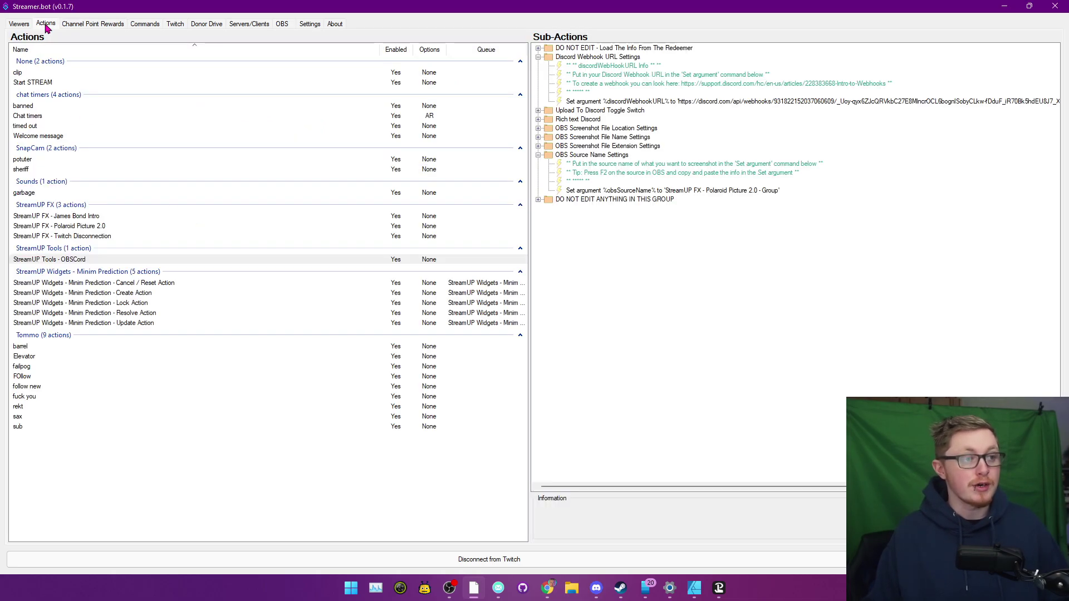
Set up a new channel point reward titled "test channel point" with a cost of 100 and user input required.
left_click(78, 27)
right_click(106, 202)
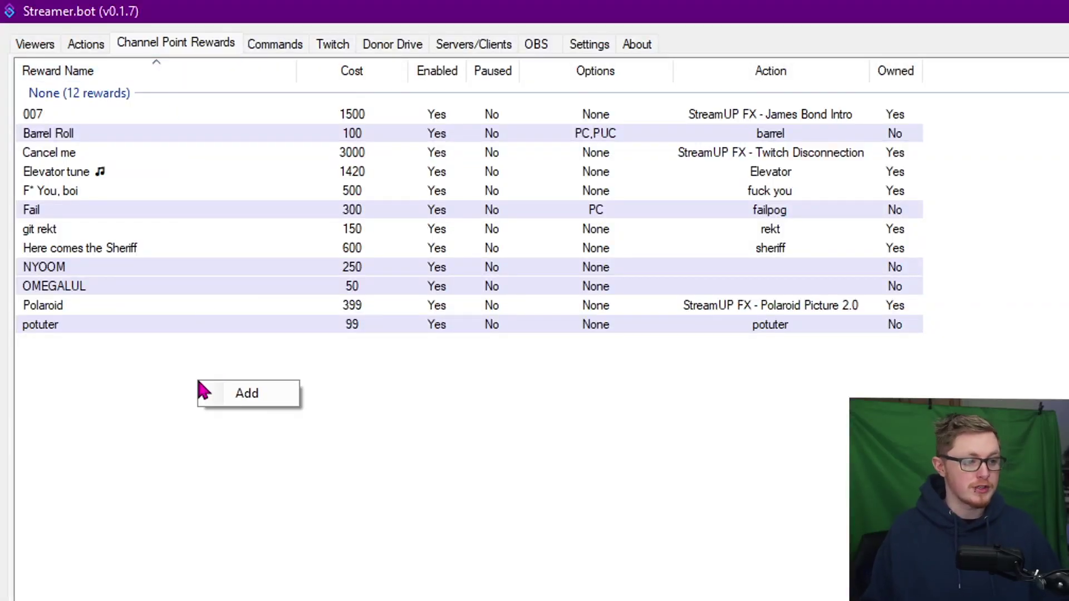
left_click(245, 394)
left_click(433, 136)
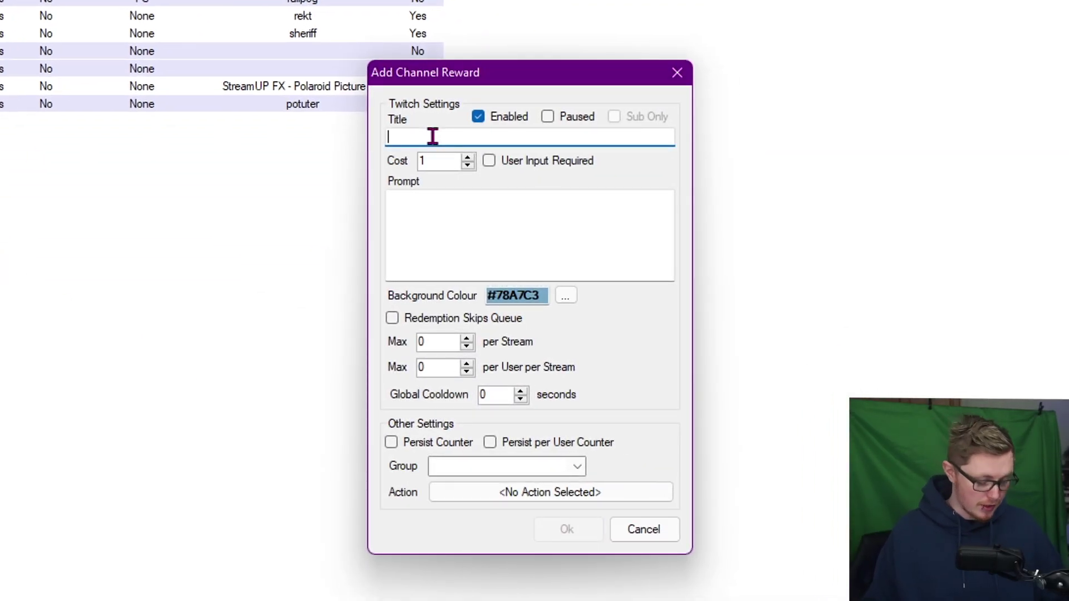
type("test channel point")
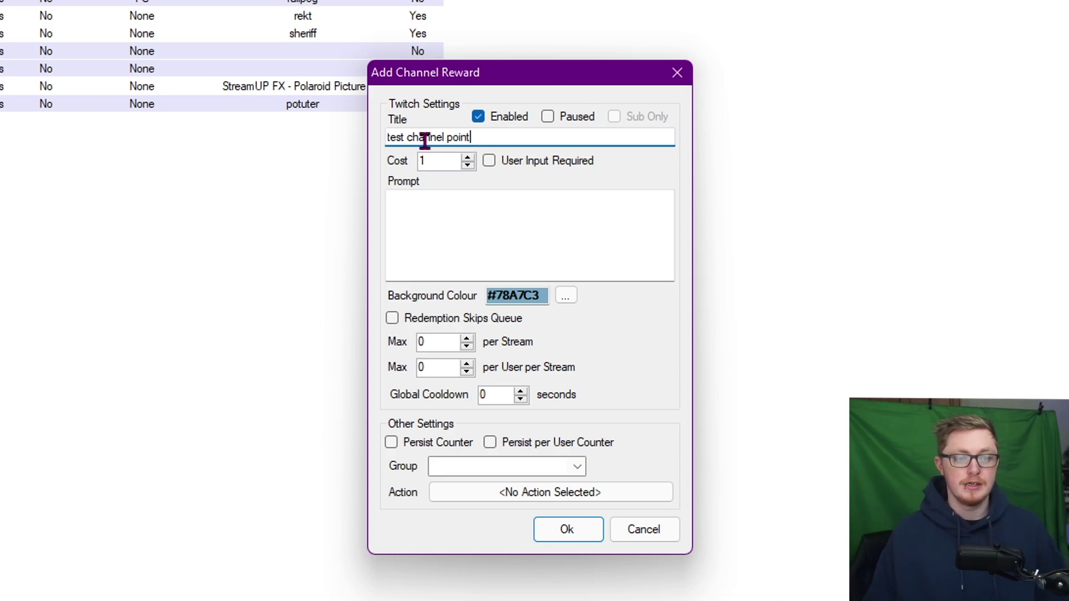
left_click(437, 162)
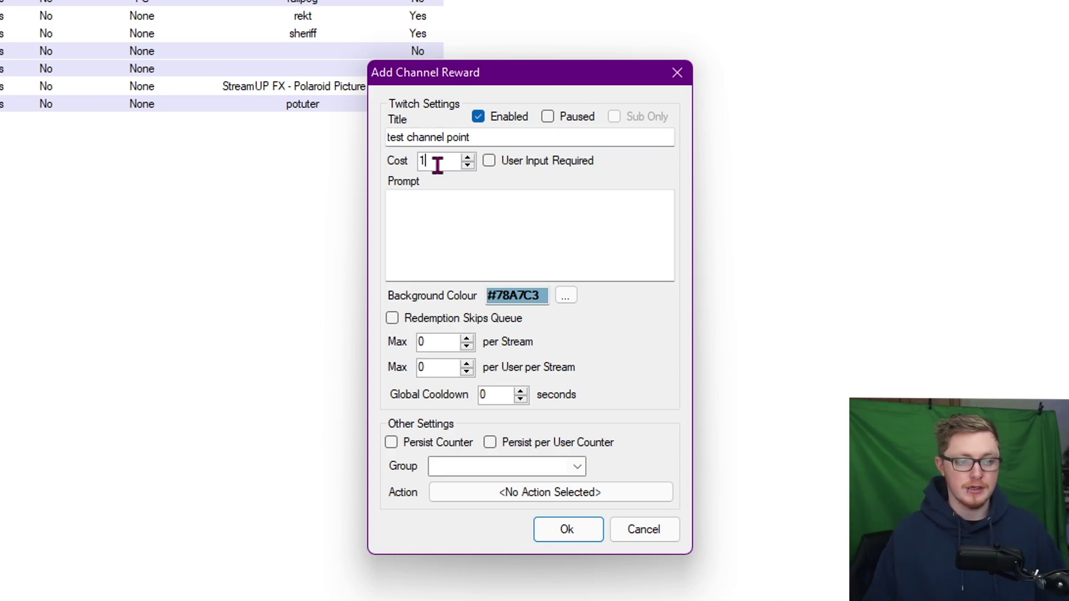
type("00")
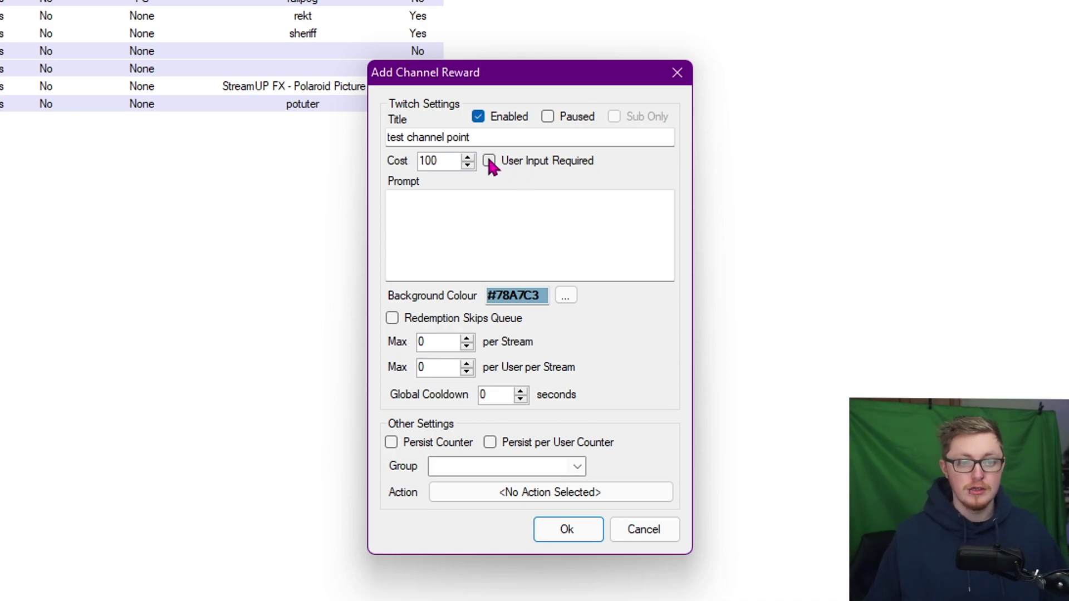
left_click(515, 162)
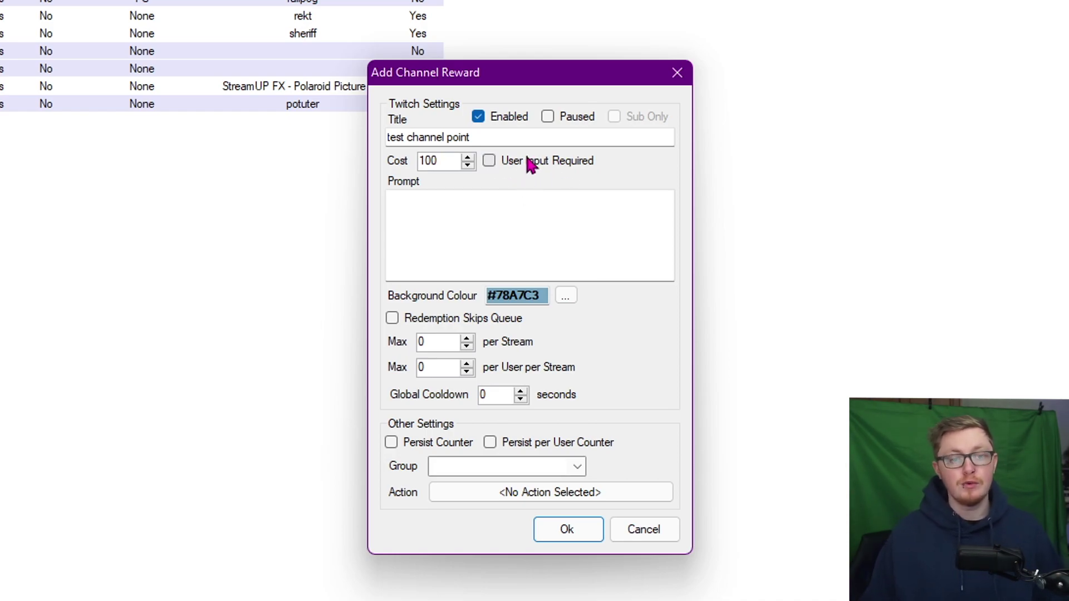
left_click(528, 166)
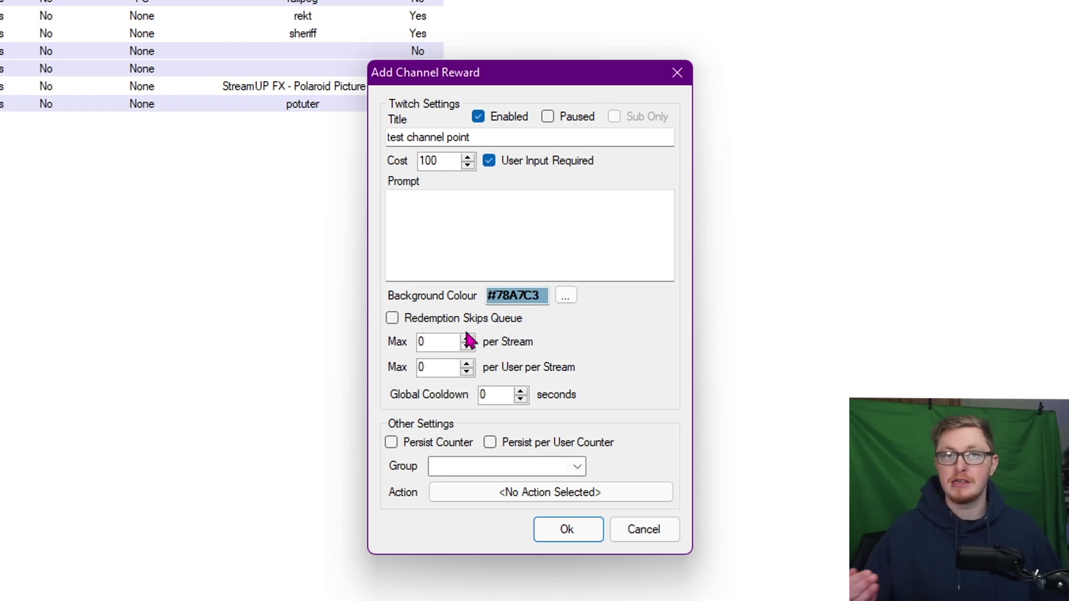
Browse the available actions and assign the clip action to the new channel point reward.
left_click(453, 494)
scroll(490, 368, "down", 5)
scroll(507, 357, "up", 10)
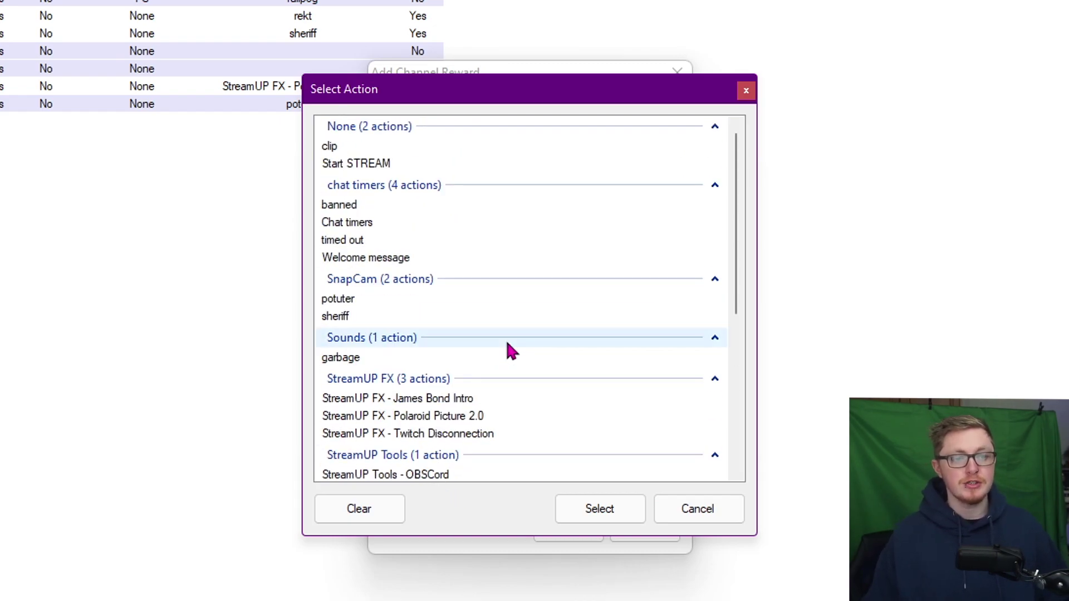
scroll(507, 351, "down", 1)
scroll(524, 318, "up", 1)
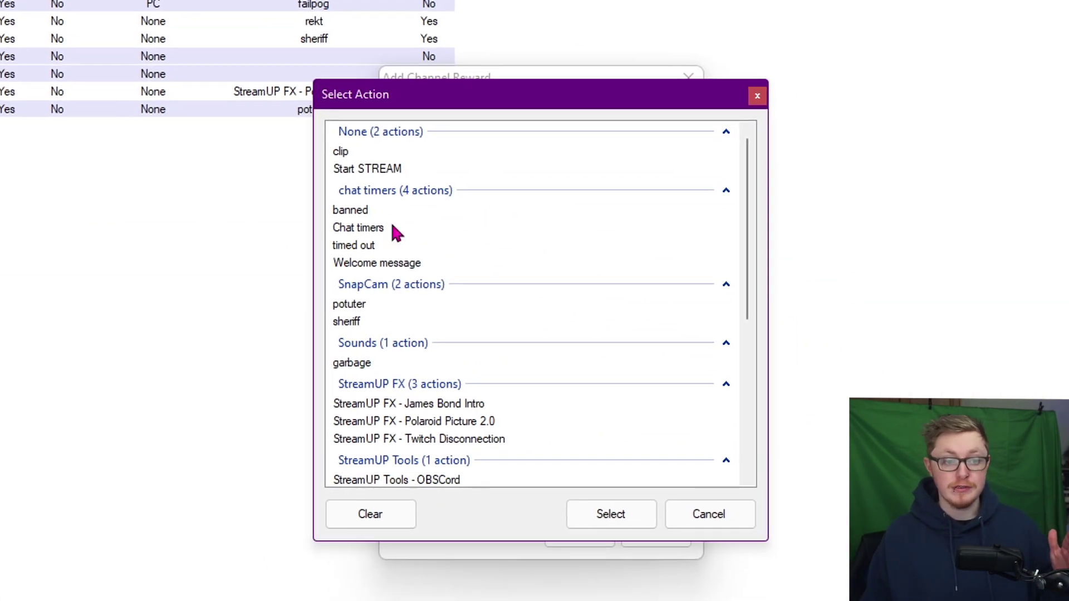
scroll(487, 335, "down", 3)
scroll(484, 333, "up", 3)
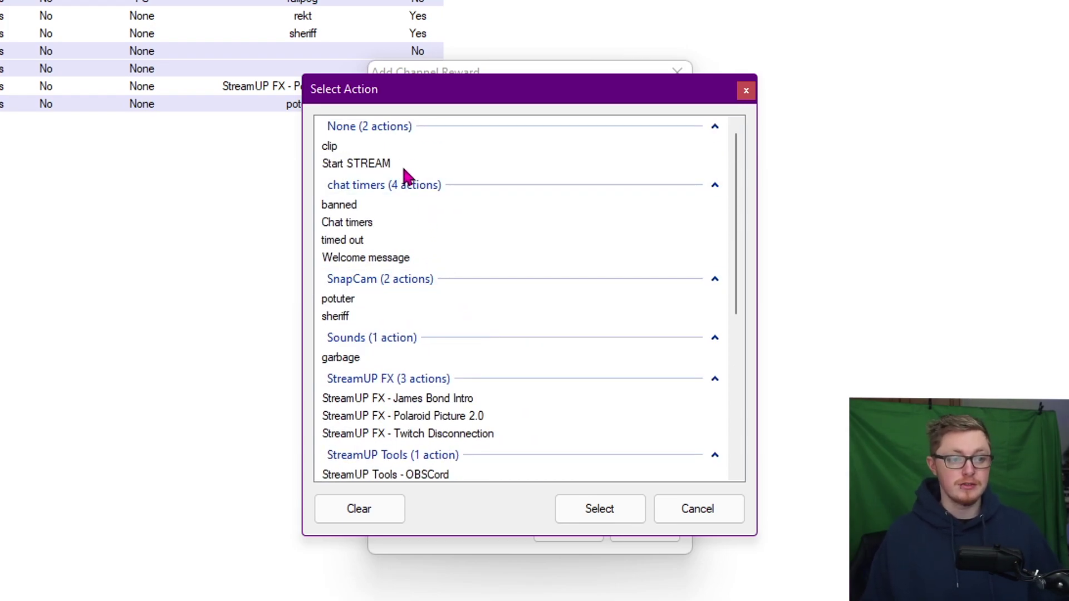
left_click(352, 148)
left_click(618, 501)
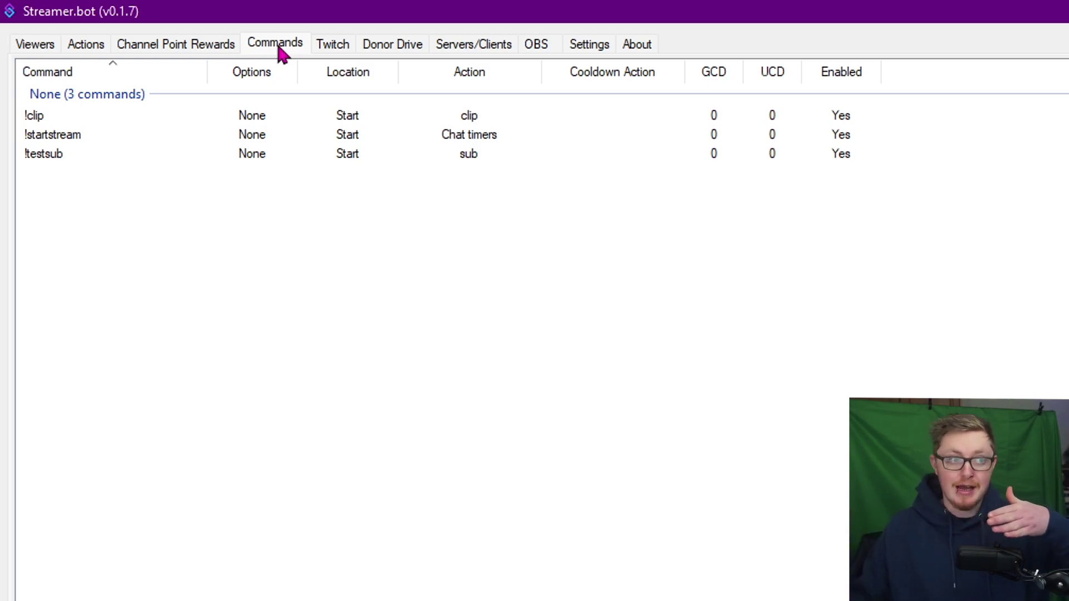
Review the !clip chat command's settings and linked action, and close them without changes.
double_click(170, 115)
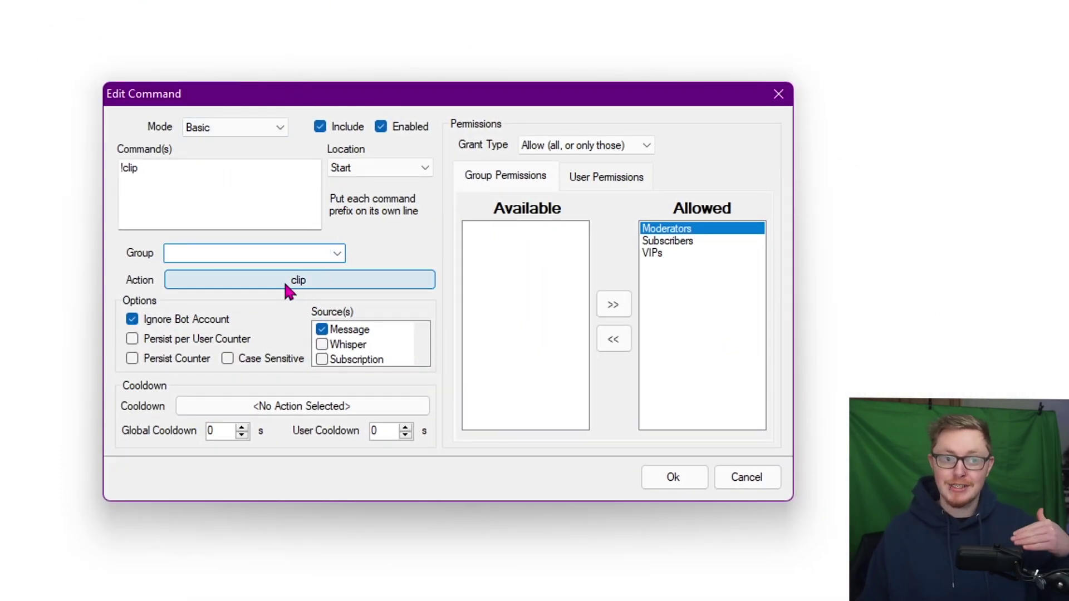
left_click(779, 96)
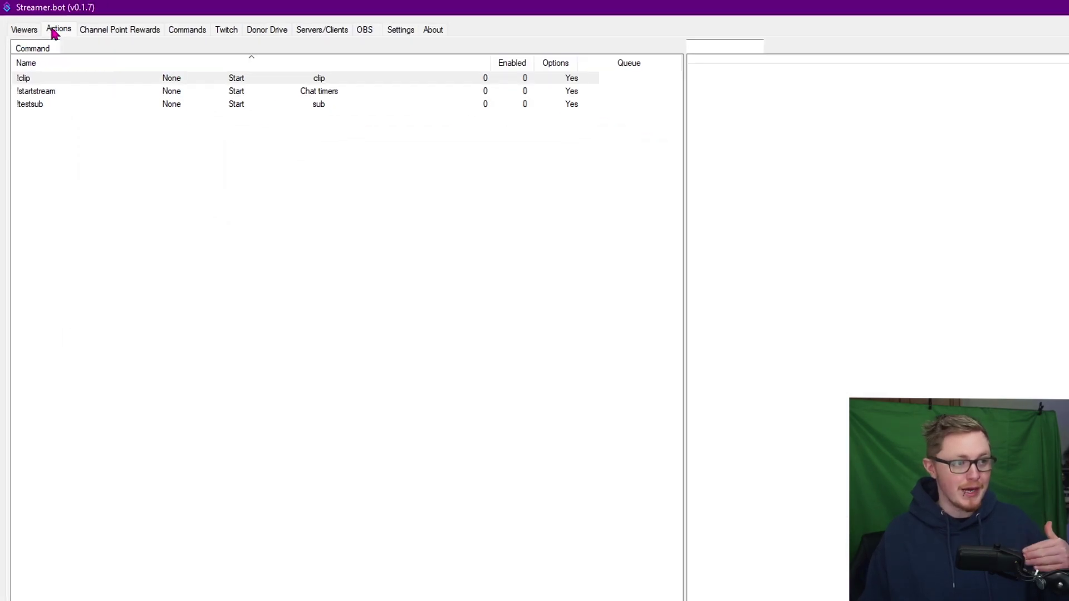
Inspect the clip action's Create Clip and Message sub-actions, and open the !testsub chat command.
left_click(48, 24)
left_click(32, 74)
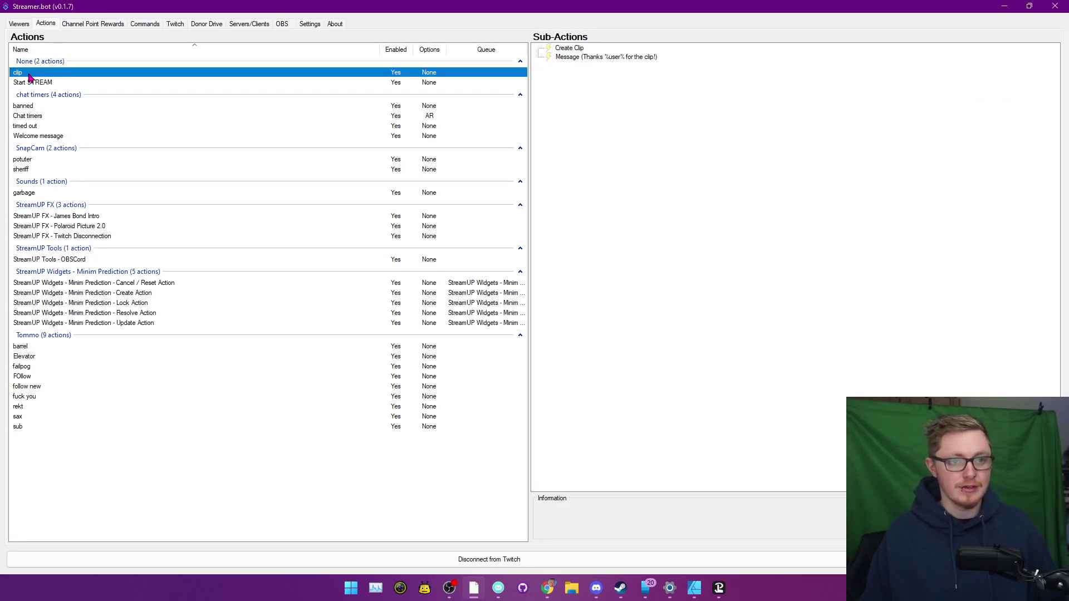
left_click(579, 48)
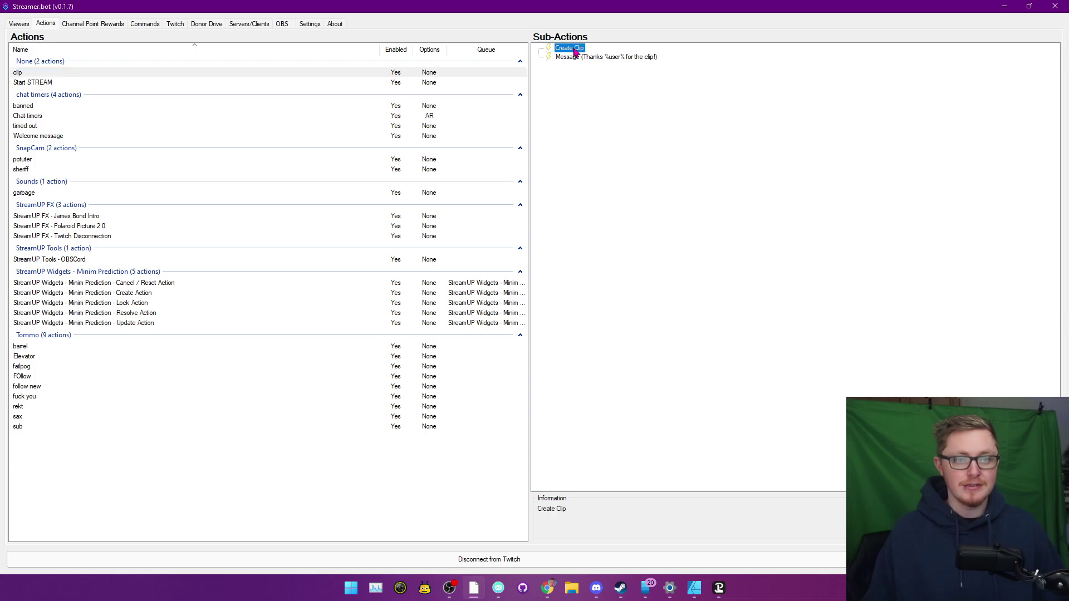
left_click(599, 58)
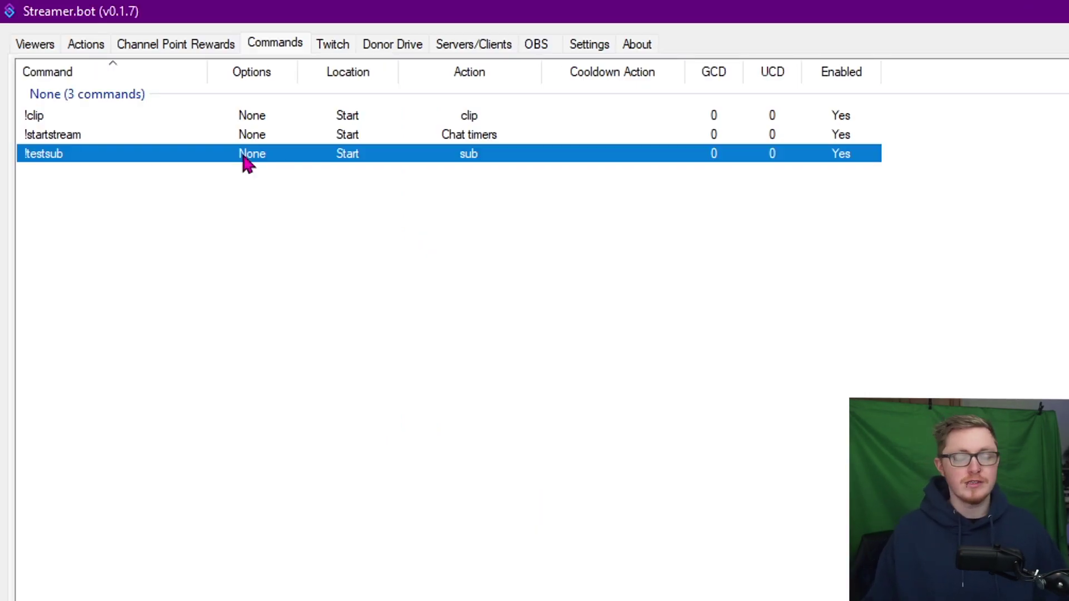
double_click(245, 159)
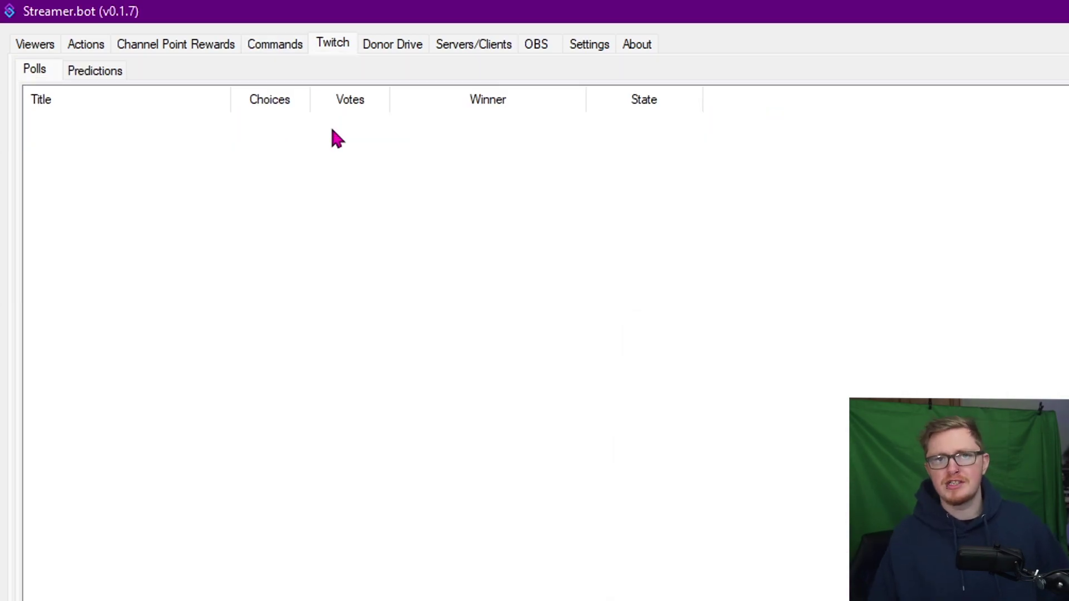
Look over the Twitch polls and predictions lists.
left_click(99, 71)
left_click(47, 71)
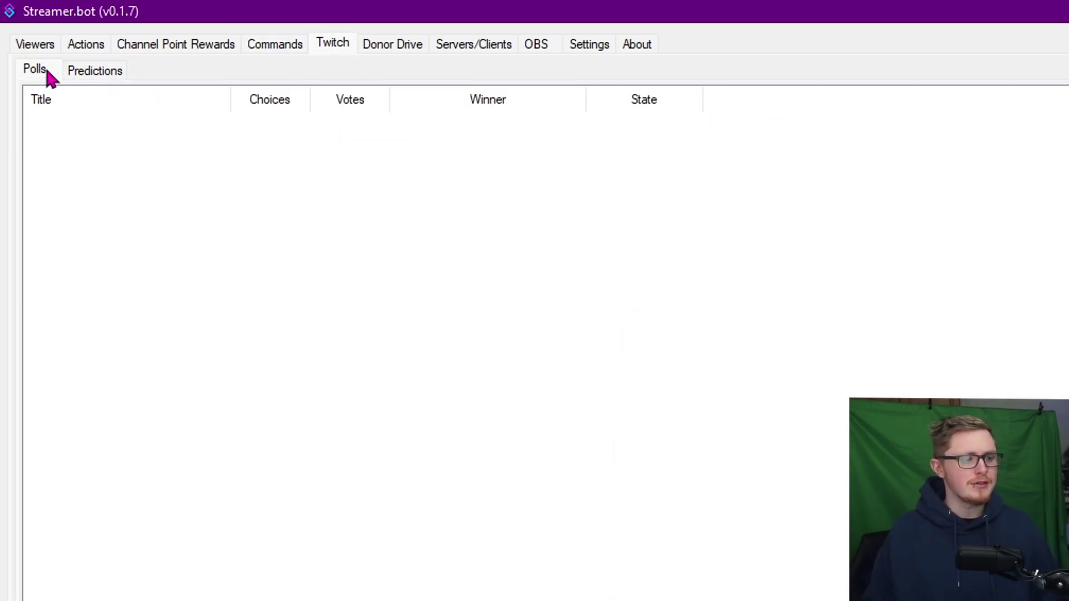
left_click(75, 78)
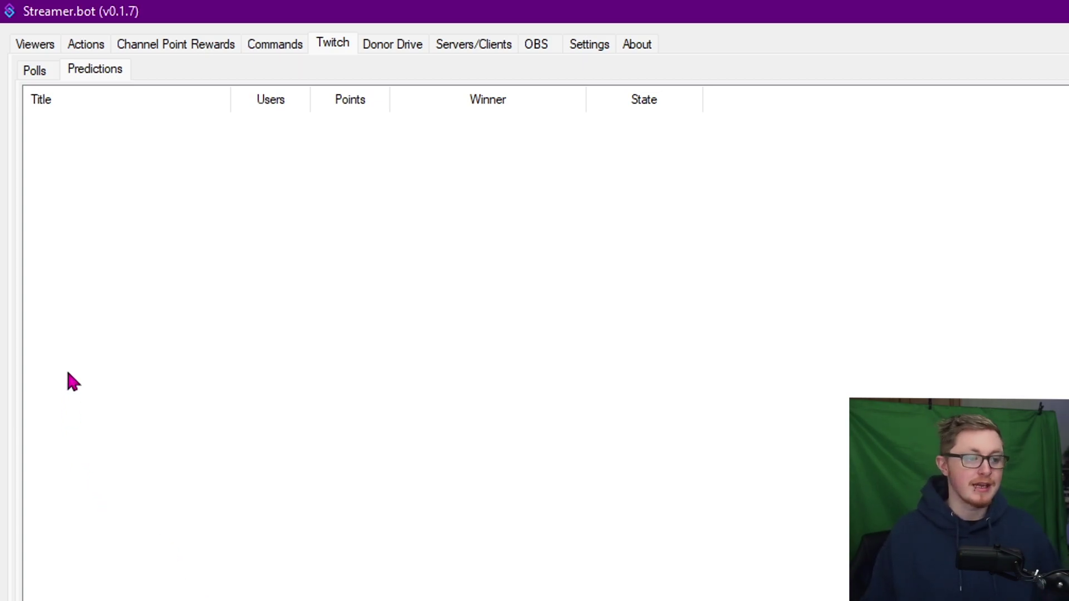
left_click(38, 72)
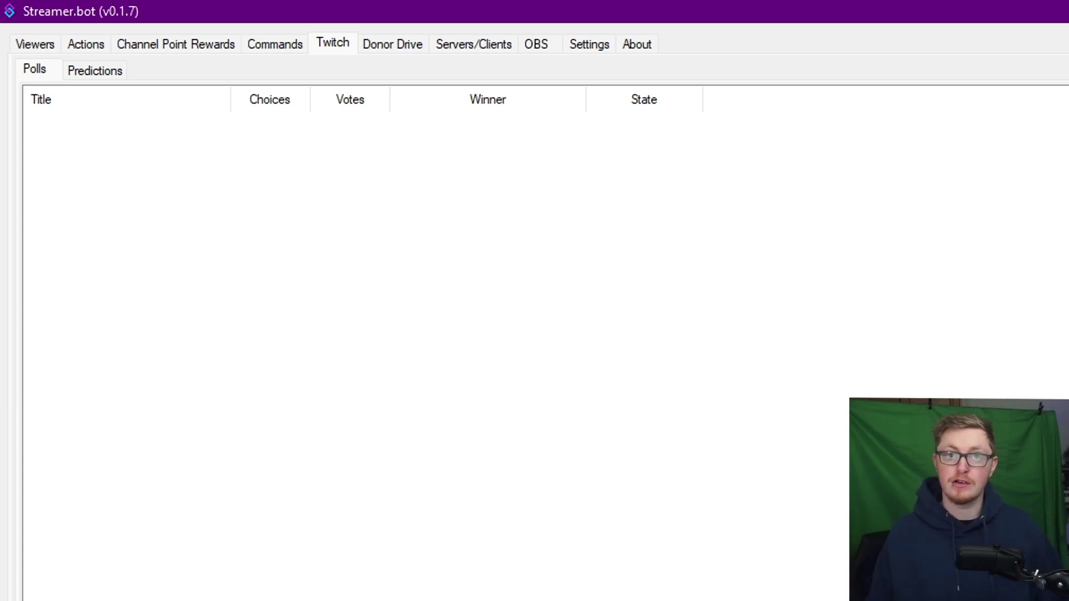
Look over the Donor Drive section and the options available for its list.
left_click(393, 44)
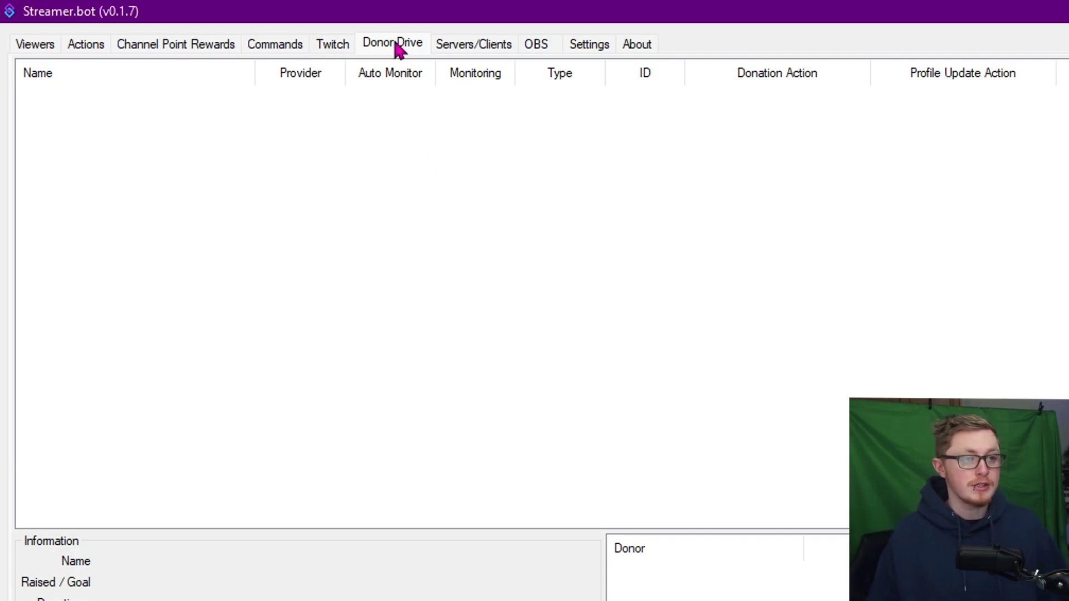
right_click(410, 192)
left_click(432, 207)
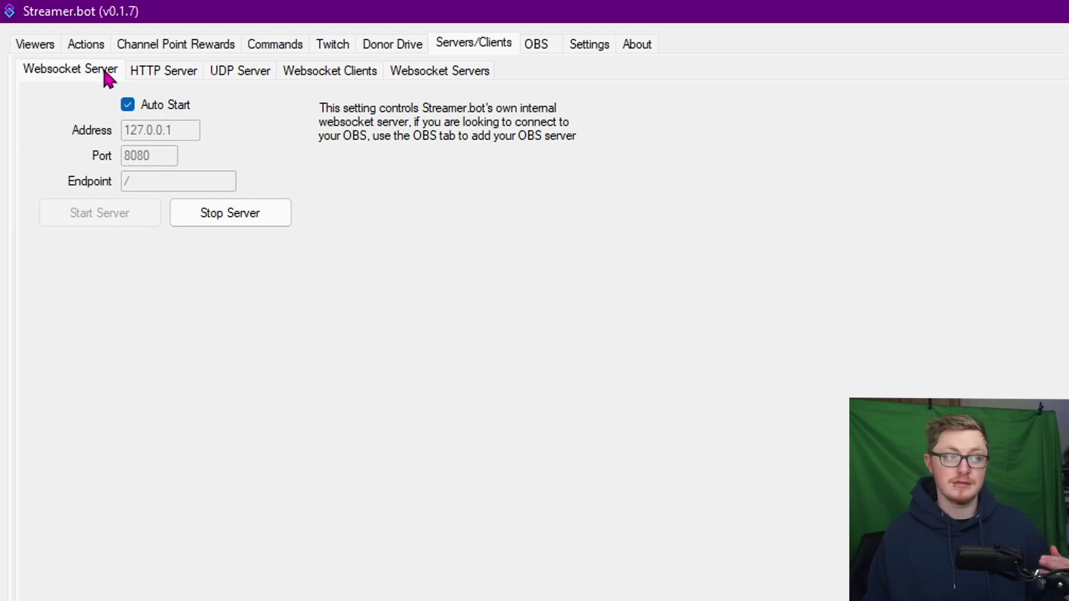
Review the HTTP server, UDP server, websocket clients and websocket servers pages among the server and client settings.
left_click(162, 78)
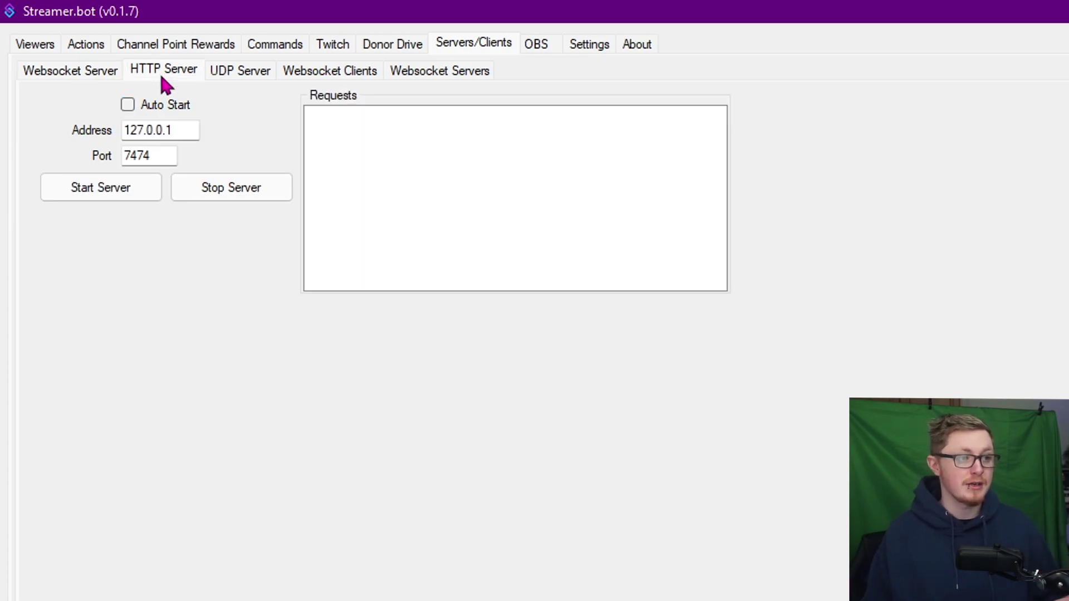
left_click(229, 76)
left_click(317, 74)
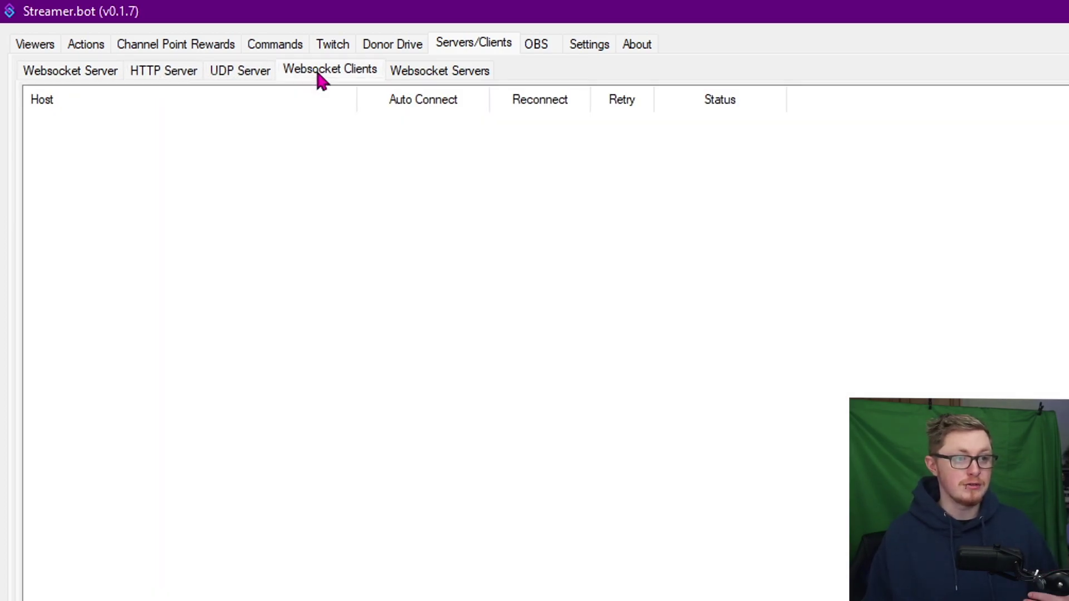
left_click(416, 78)
Browse the main section visibility options in the user interface settings and turn off Viewers.
left_click(59, 72)
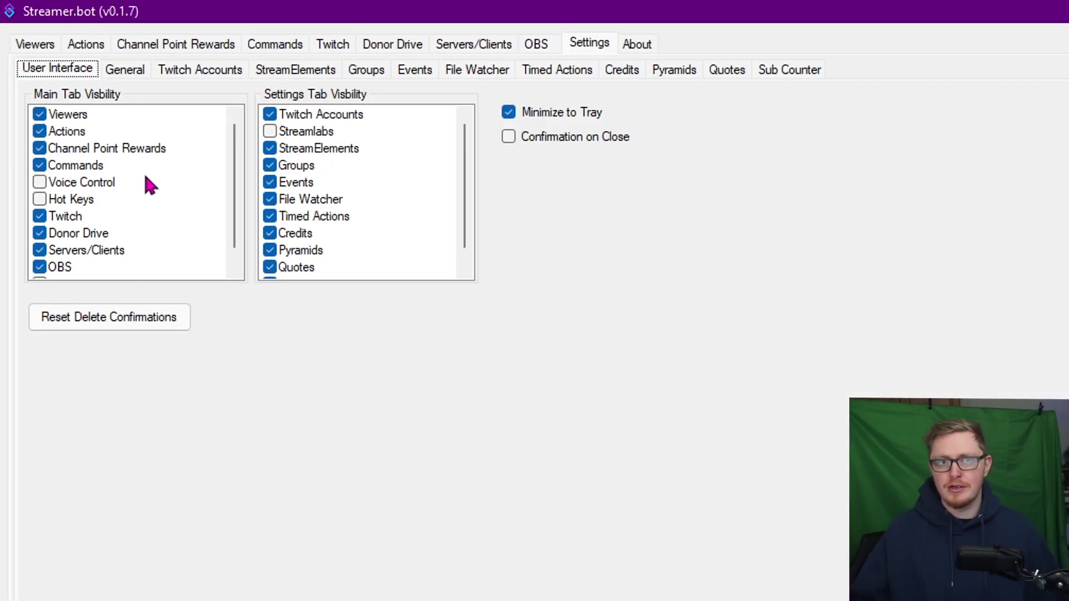
scroll(150, 186, "down", 1)
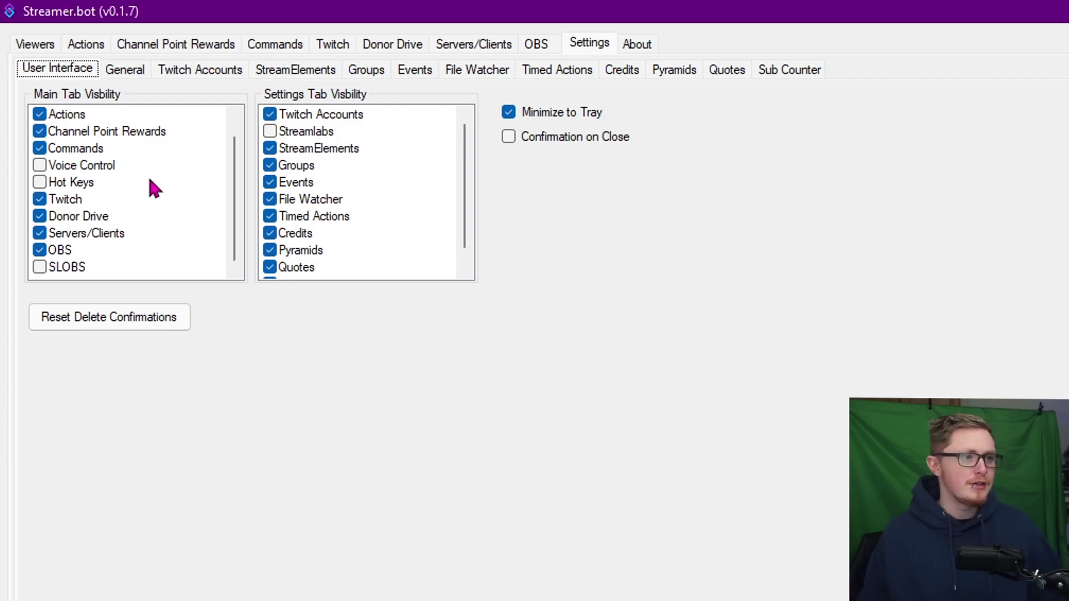
scroll(149, 187, "up", 1)
scroll(339, 172, "down", 1)
scroll(334, 179, "up", 1)
scroll(94, 187, "down", 1)
scroll(94, 186, "up", 1)
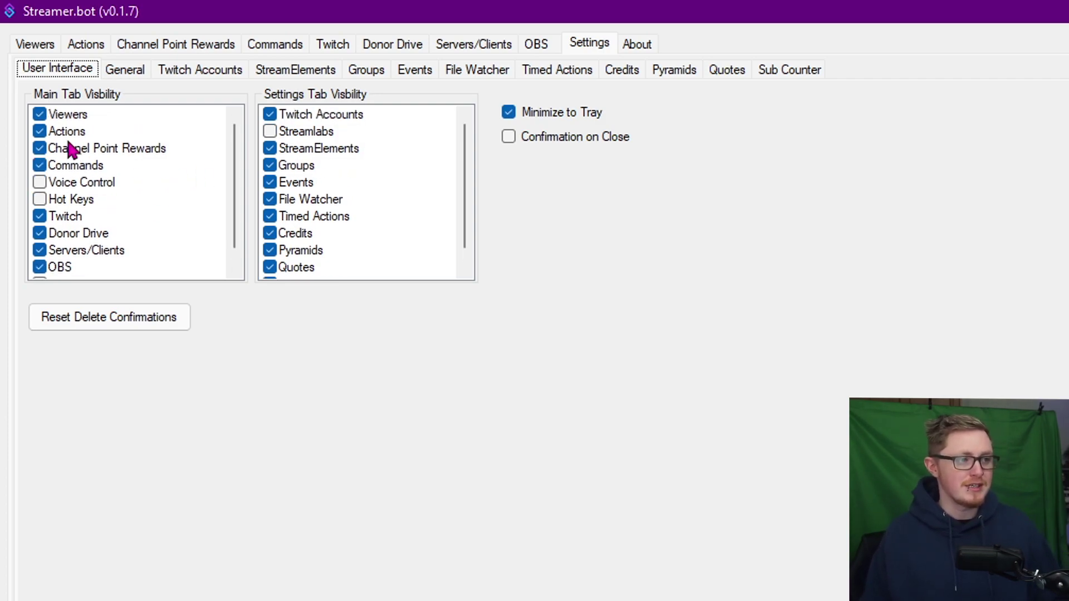
left_click(42, 114)
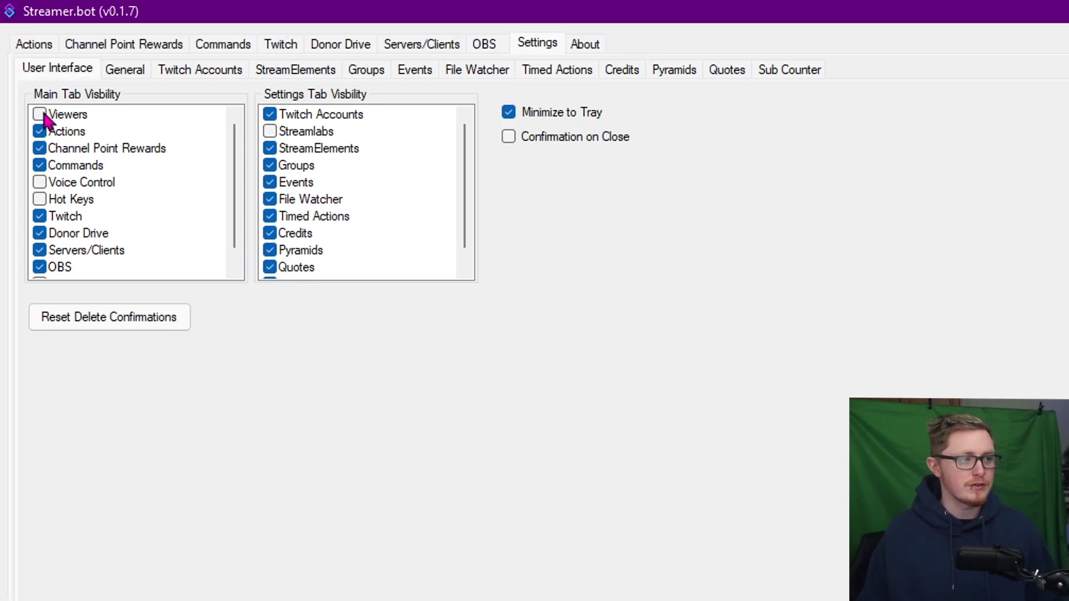
Review the general, Twitch accounts, StreamElements and groups settings.
left_click(138, 77)
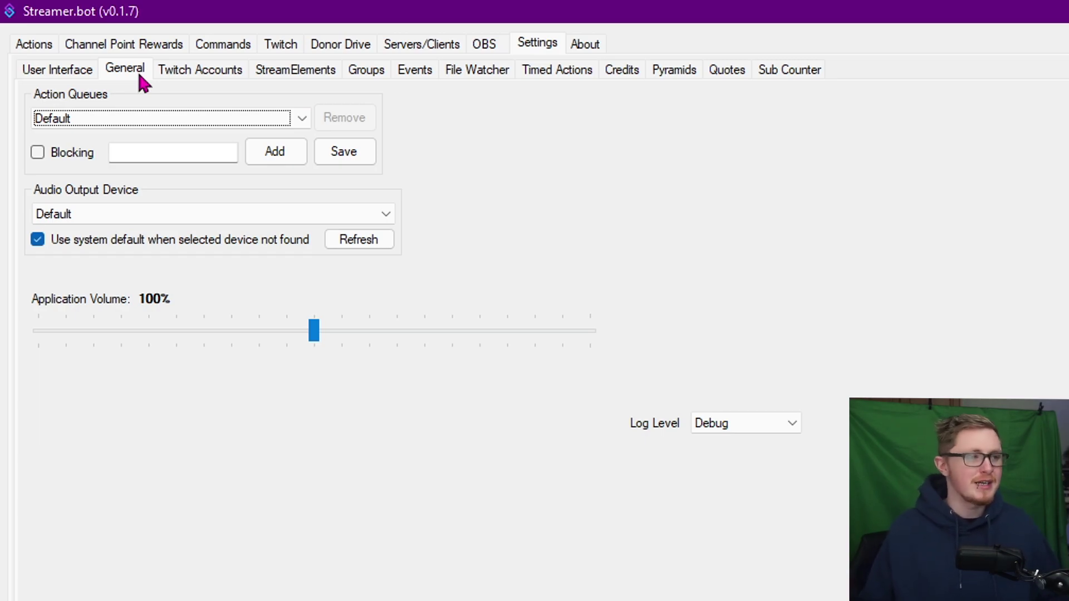
left_click(183, 75)
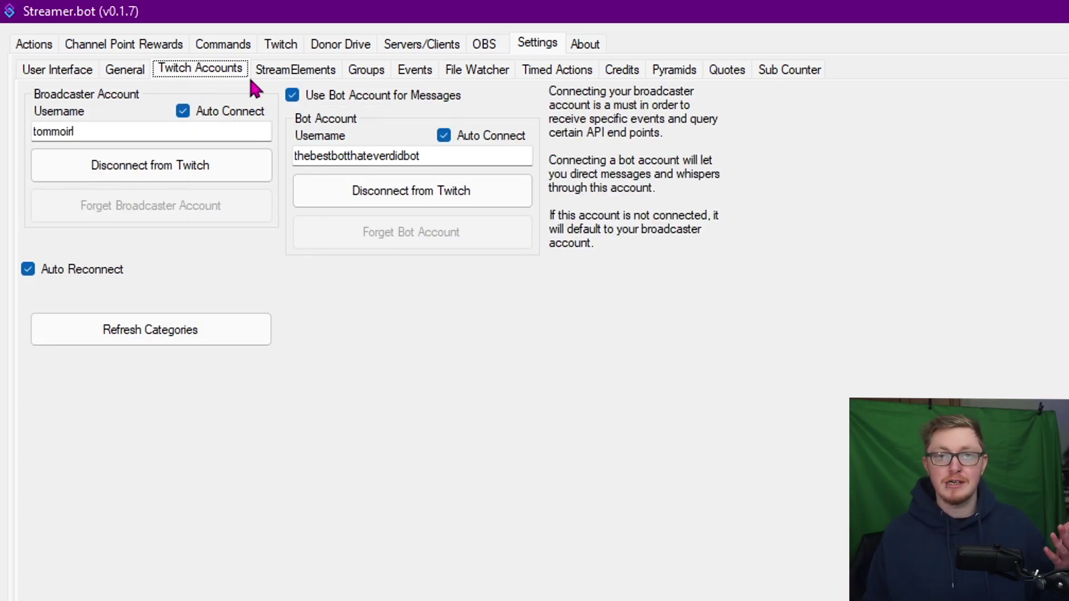
left_click(299, 75)
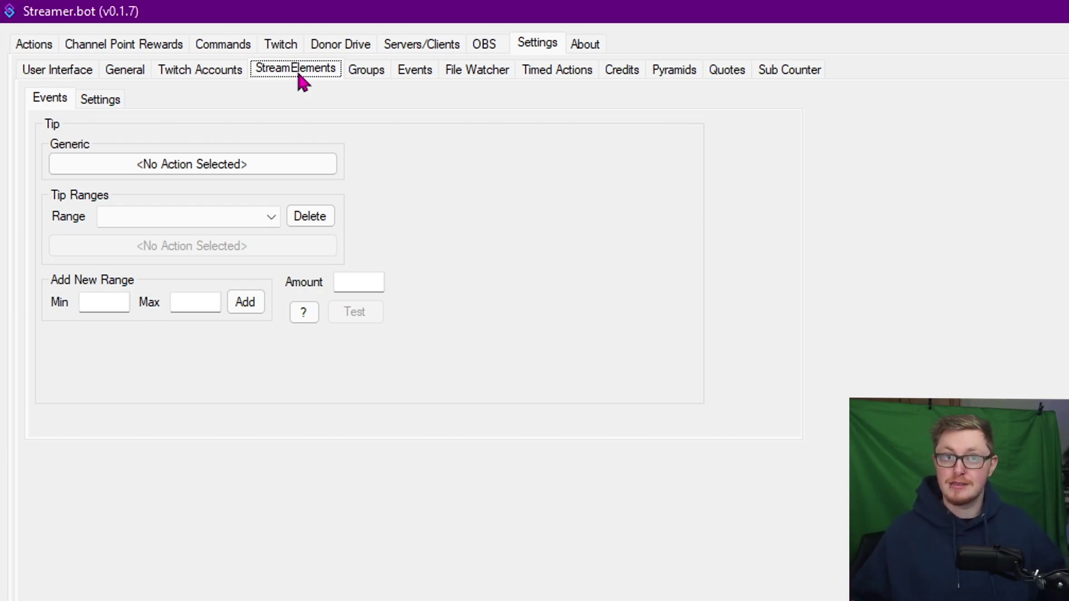
left_click(367, 69)
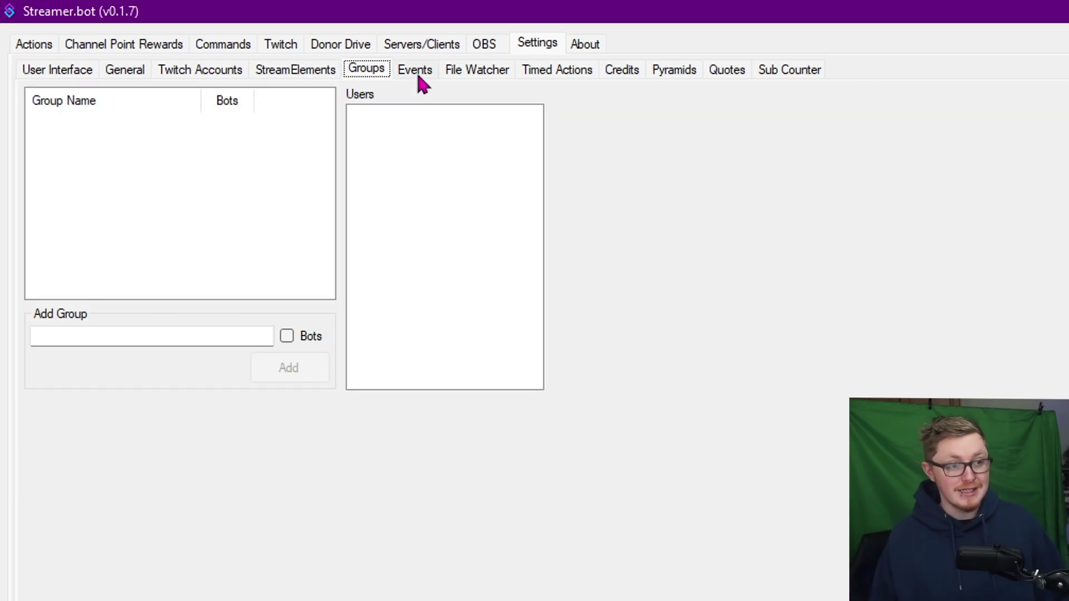
Open the stream event settings, switch to the Twitch channel page and follow the channel to trigger the follow action.
left_click(418, 77)
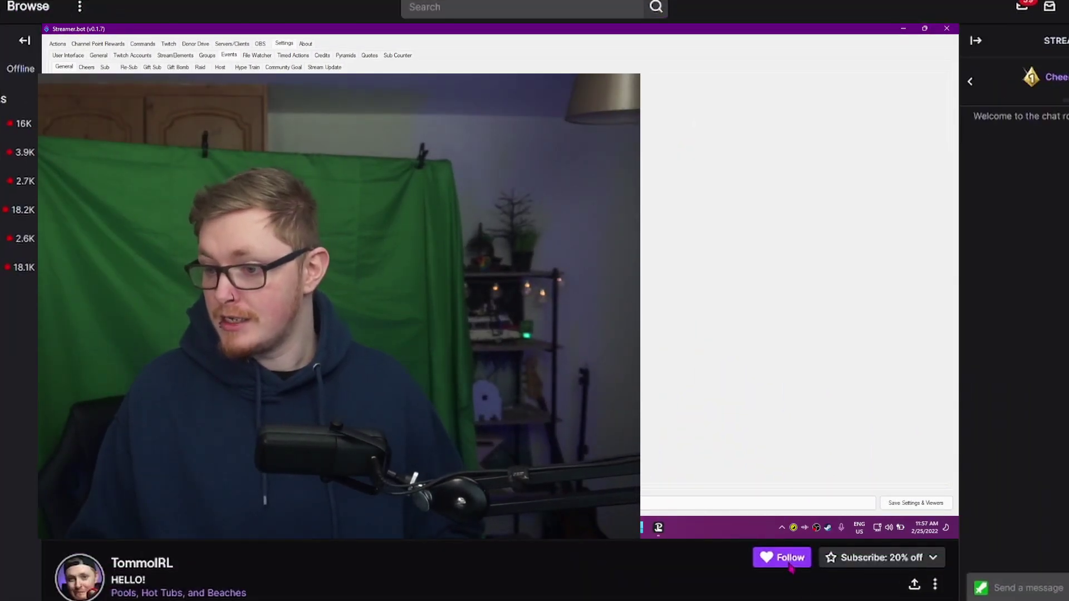
left_click(791, 568)
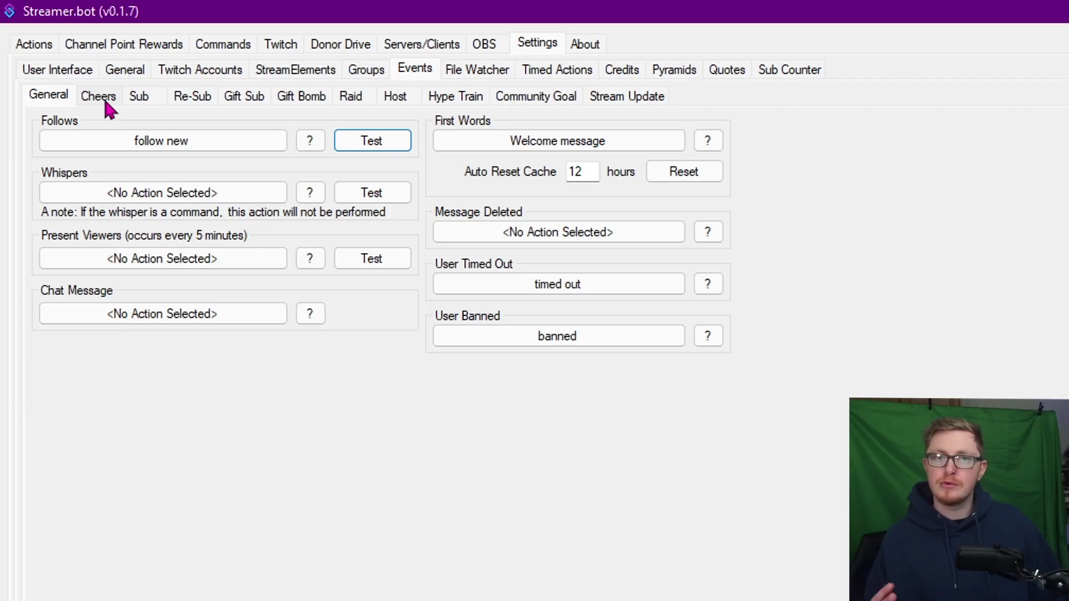
Review the action assignments for cheer, re-sub, gift sub, gift bomb, raid and host events.
left_click(103, 97)
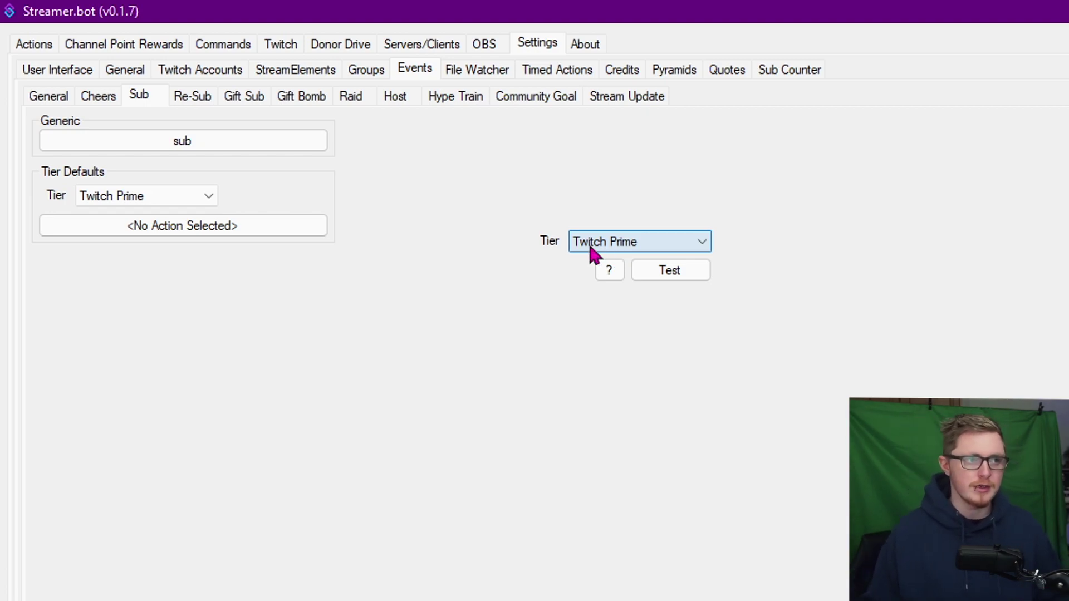
left_click(193, 96)
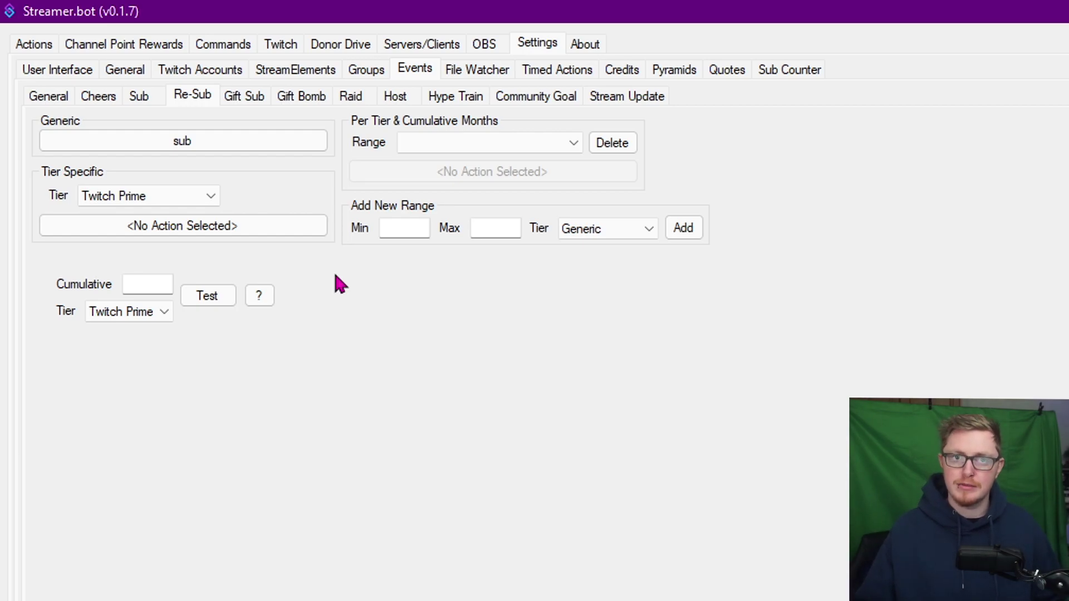
left_click(244, 96)
left_click(301, 98)
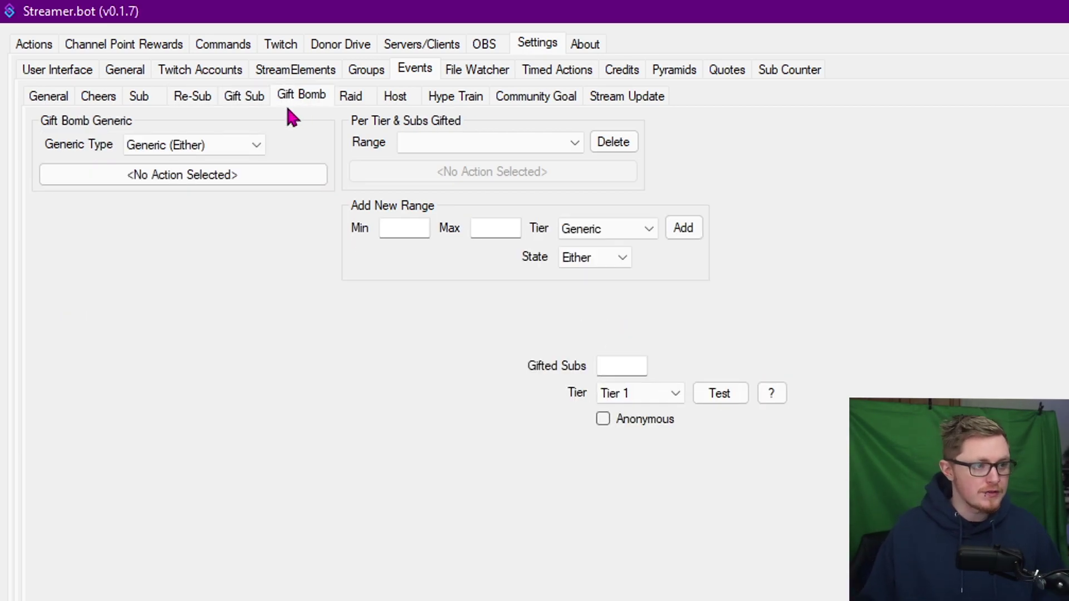
left_click(358, 96)
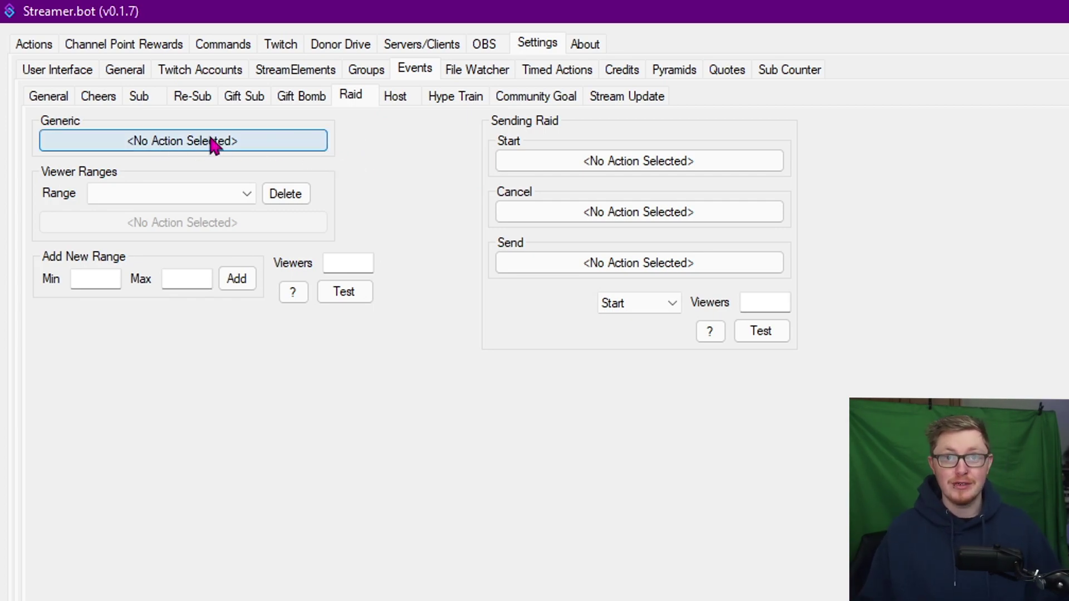
left_click(385, 97)
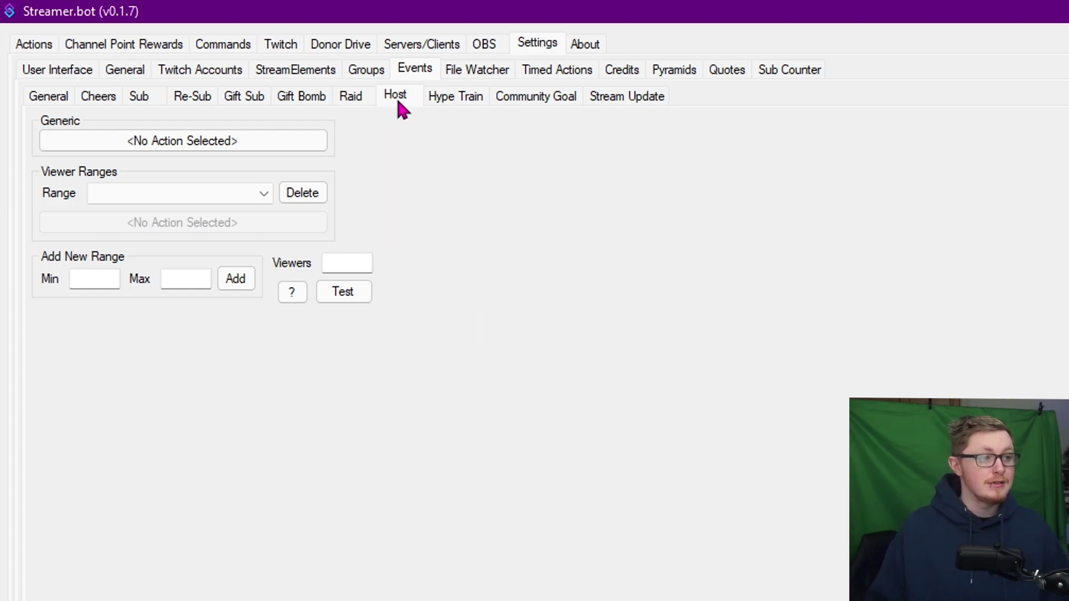
Examine the hype train event settings with their level-up choices, and the community goal and stream update events.
left_click(442, 103)
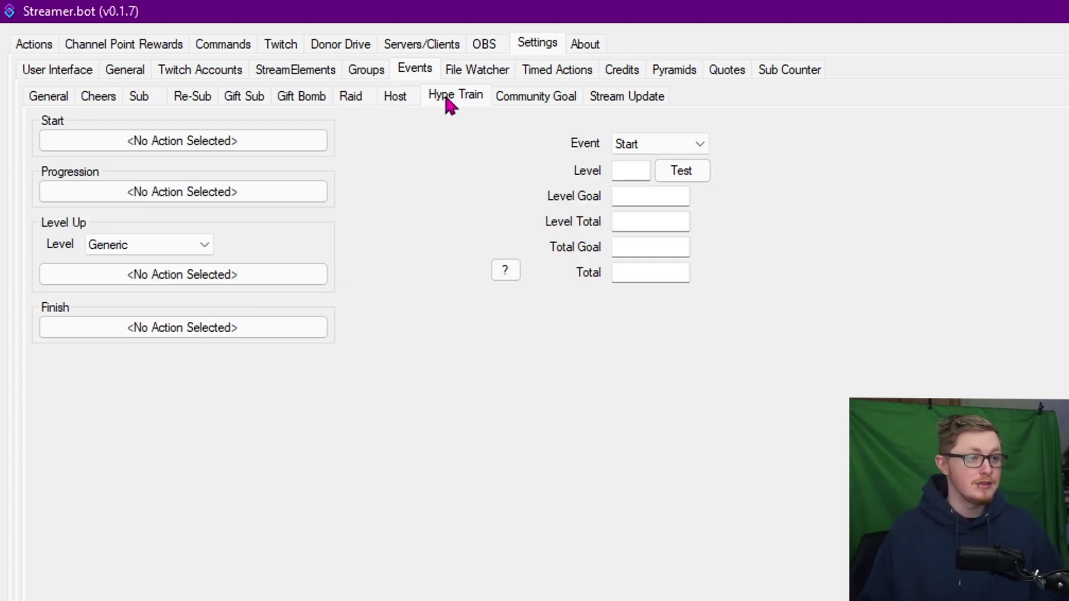
left_click(198, 246)
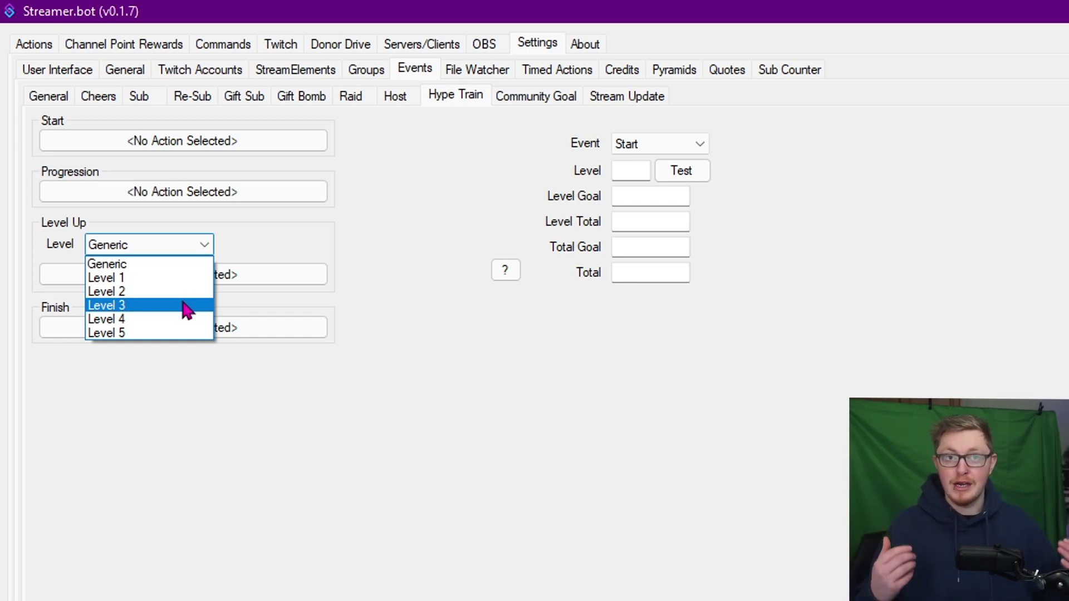
left_click(424, 283)
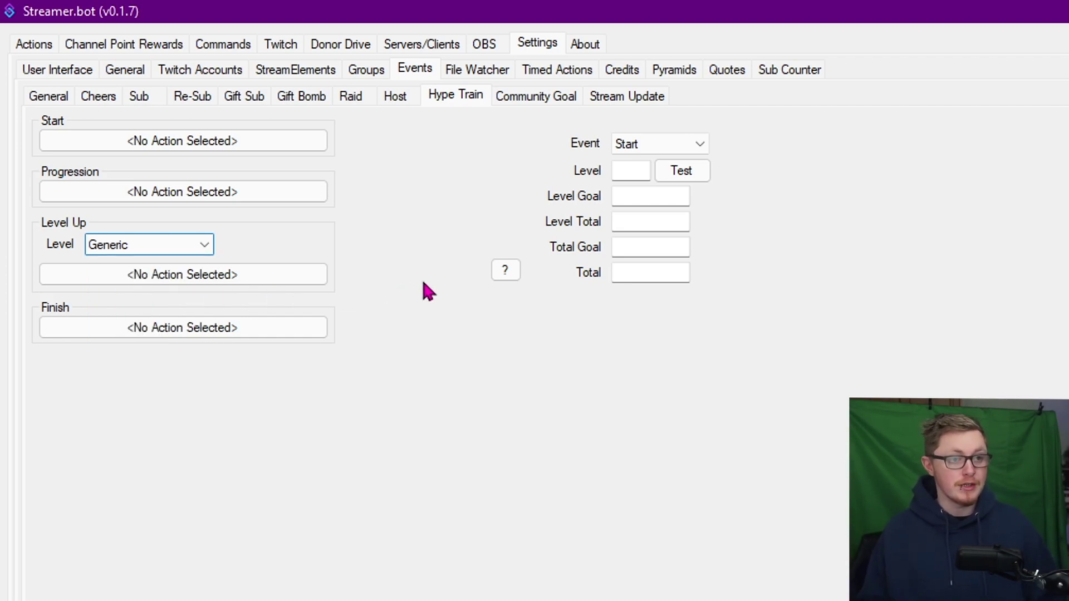
left_click(536, 96)
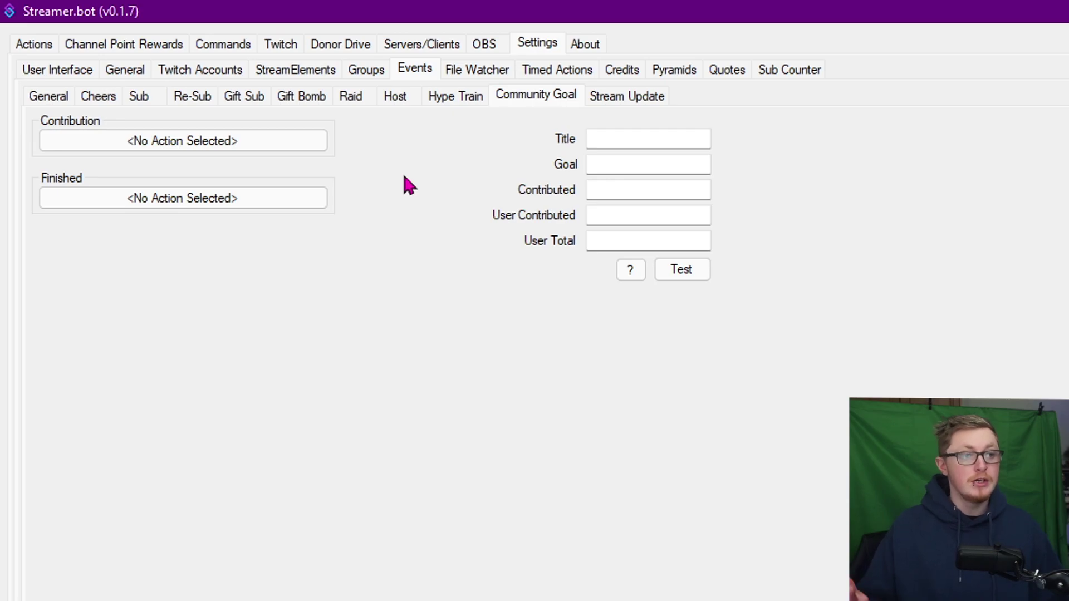
left_click(627, 95)
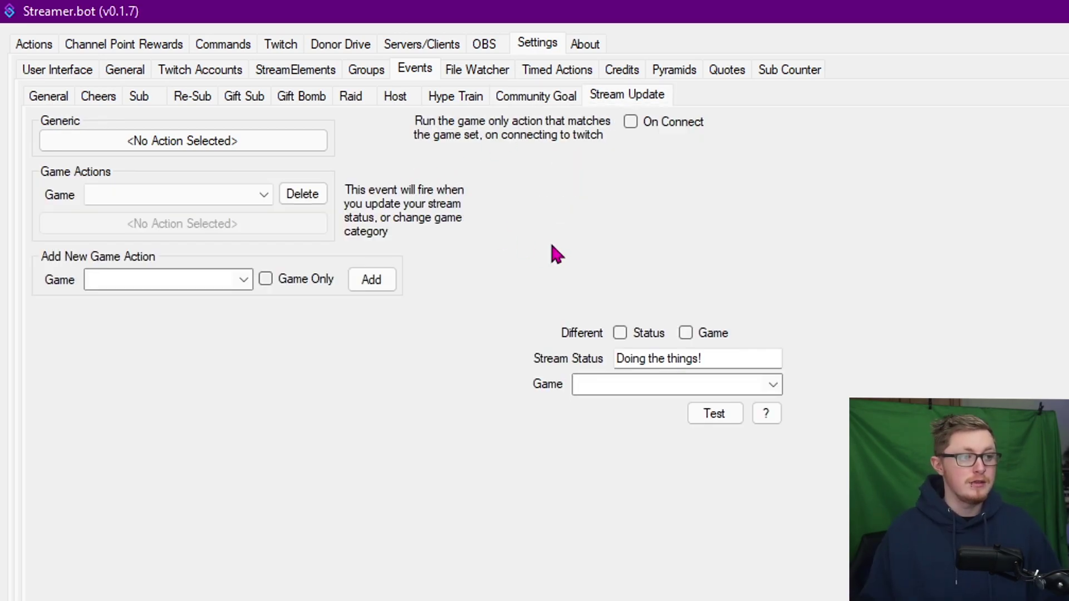